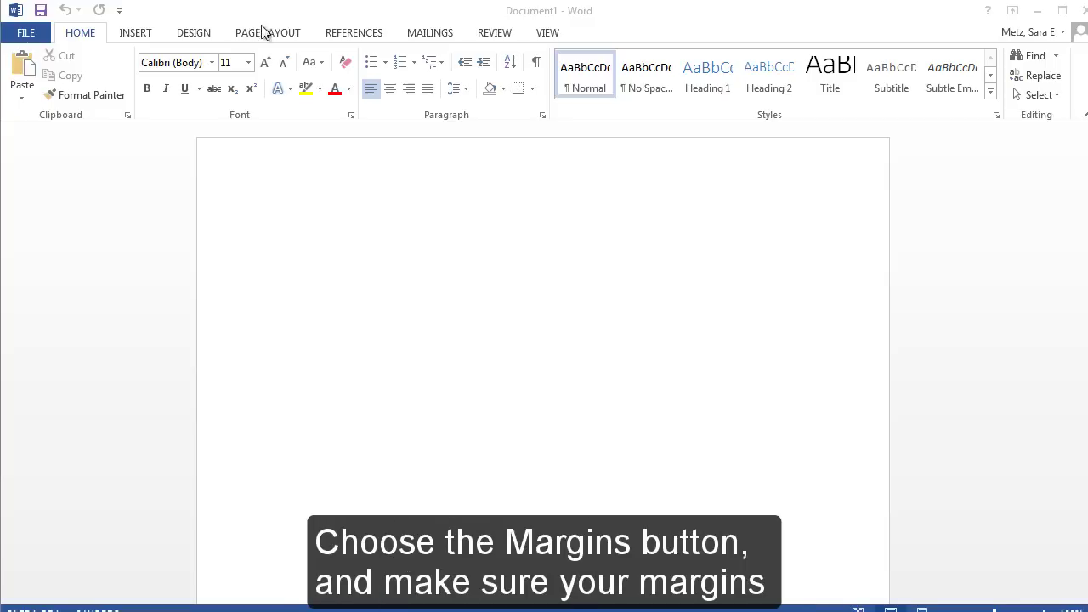
# Step: Set the page margins to the Normal preset, 1 inch on all sides
pyautogui.click(292, 37)
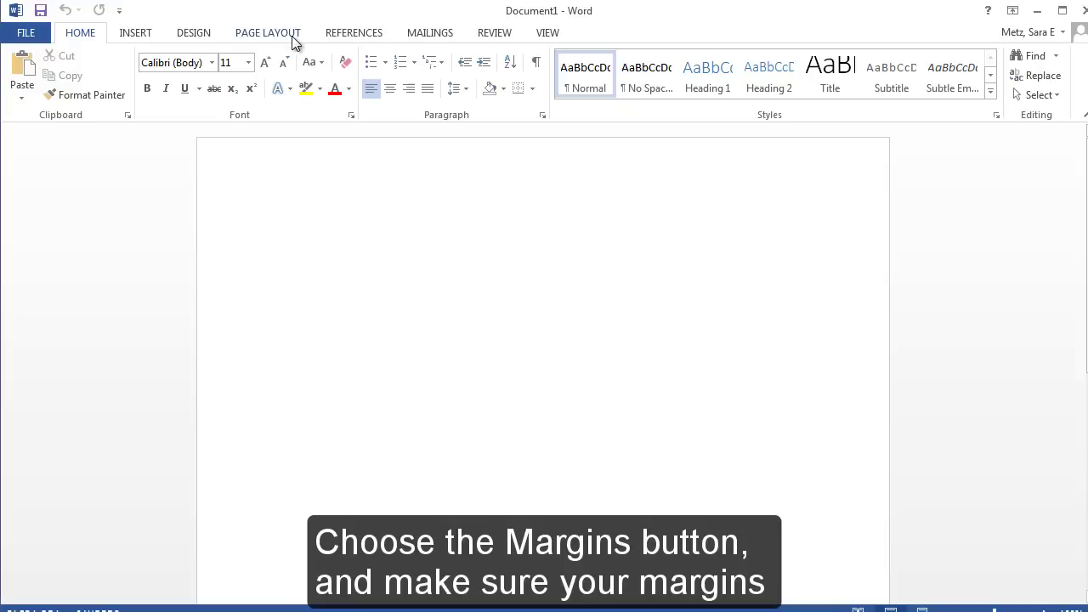
pyautogui.click(292, 37)
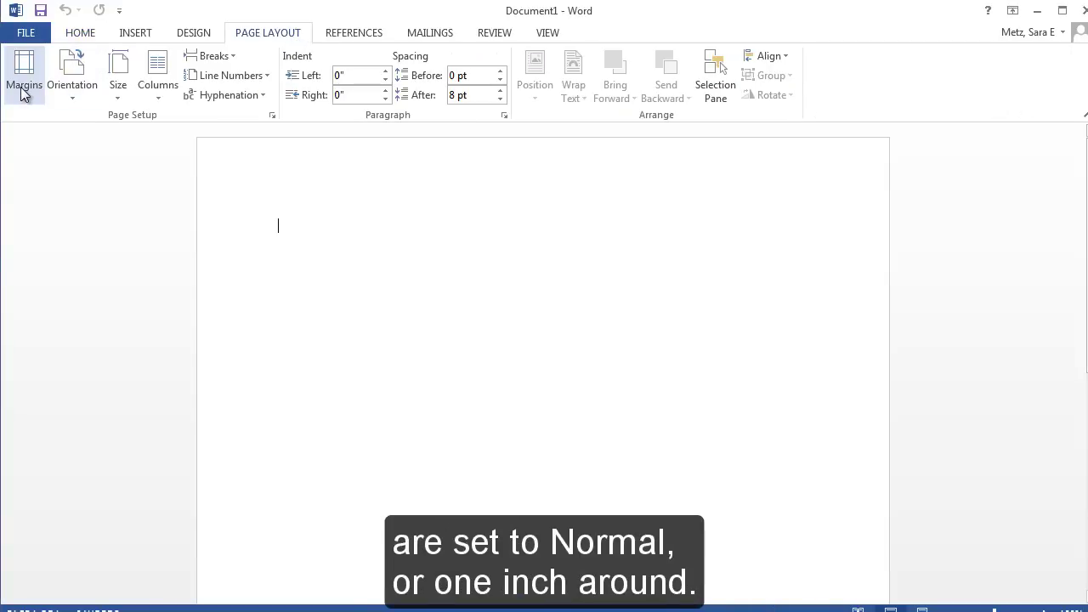
pyautogui.click(23, 91)
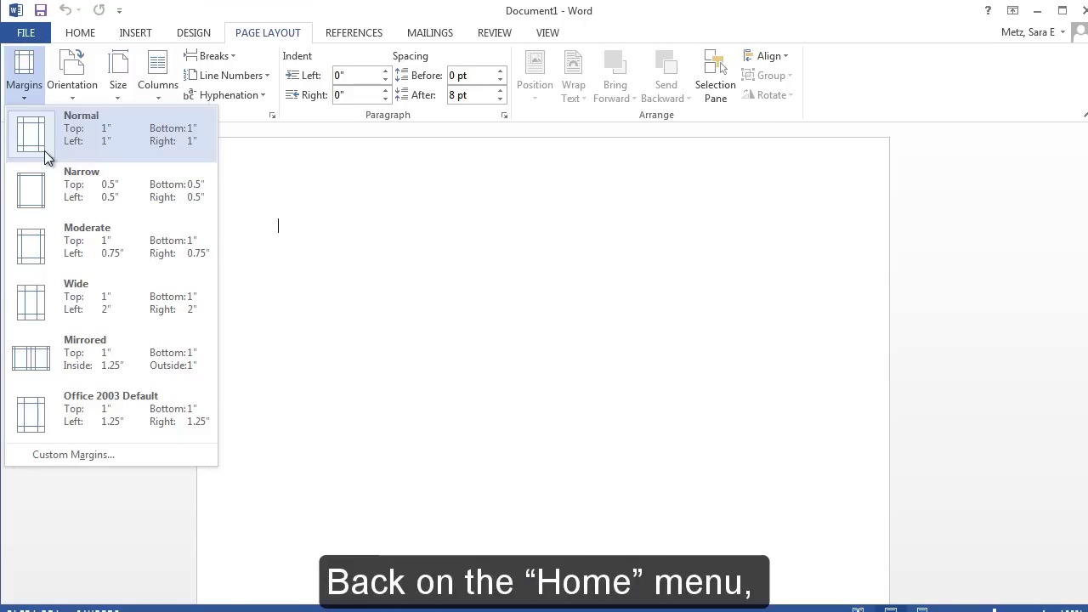
pyautogui.click(44, 150)
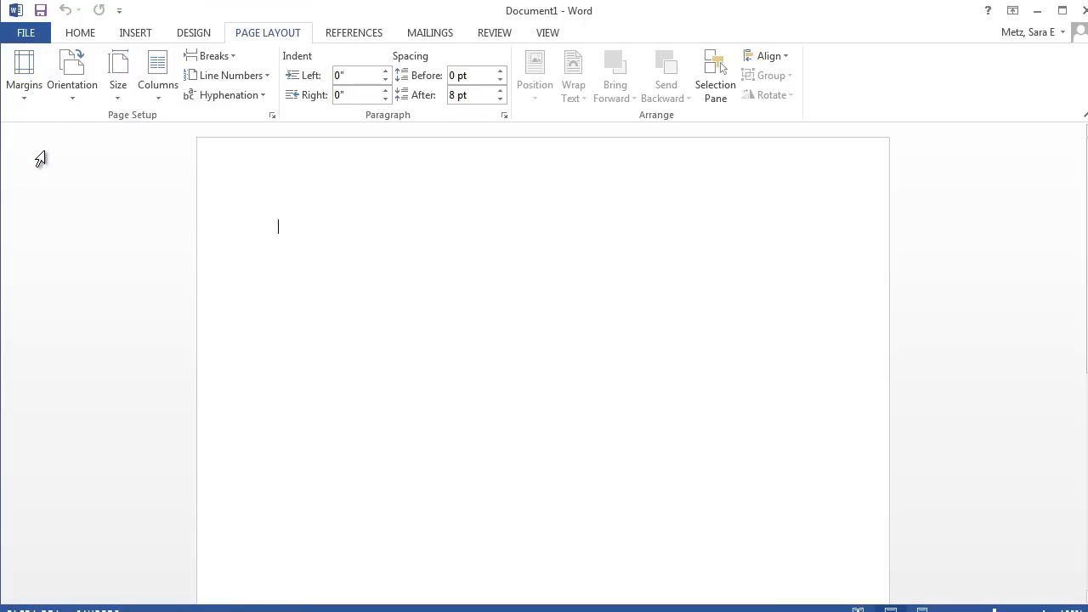
# Step: Set the text font to Times New Roman at size 12
pyautogui.click(78, 33)
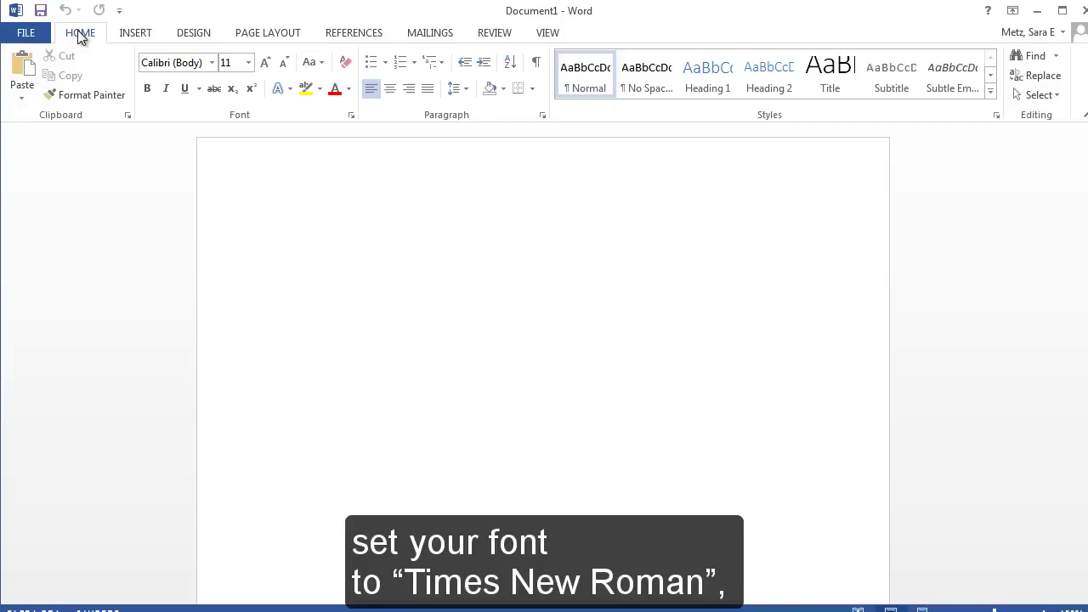
pyautogui.click(213, 63)
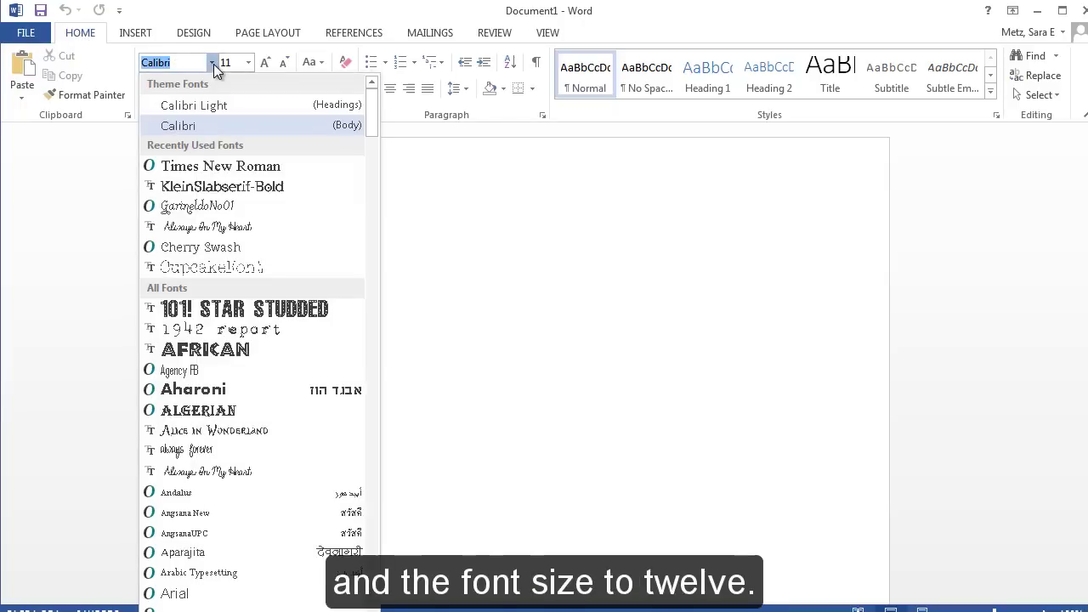
pyautogui.click(226, 166)
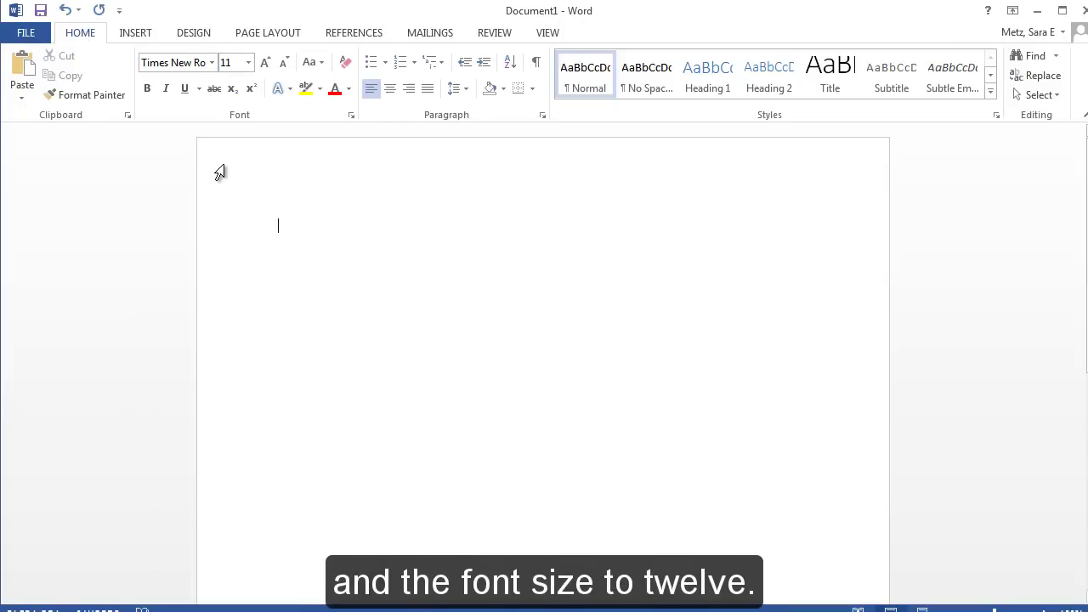
pyautogui.click(248, 63)
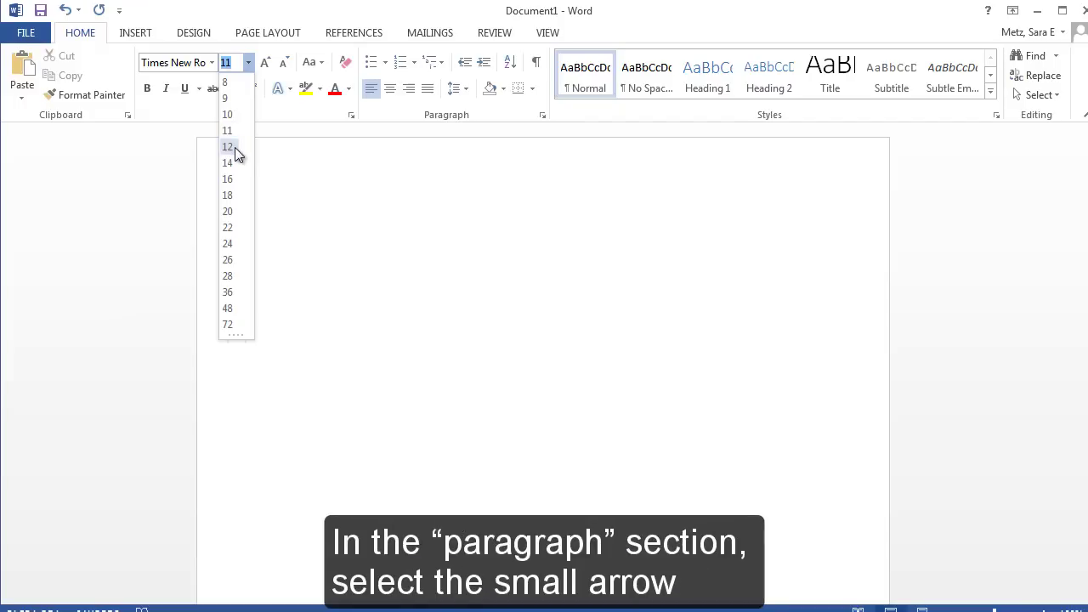
pyautogui.click(235, 147)
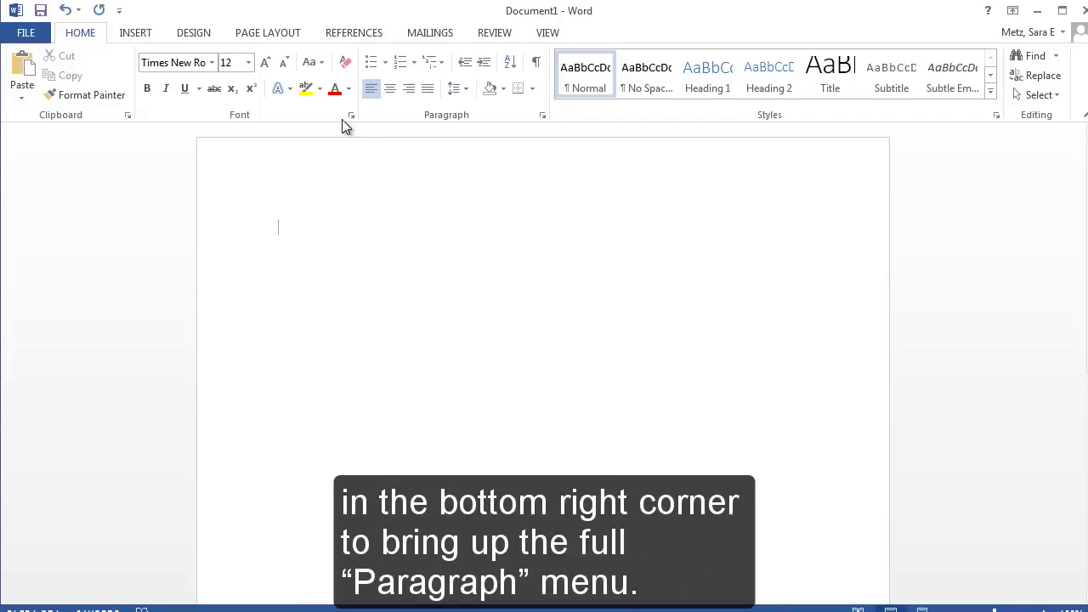
# Step: Set the paragraph spacing after to 0 pt and the line spacing to Double
pyautogui.click(542, 114)
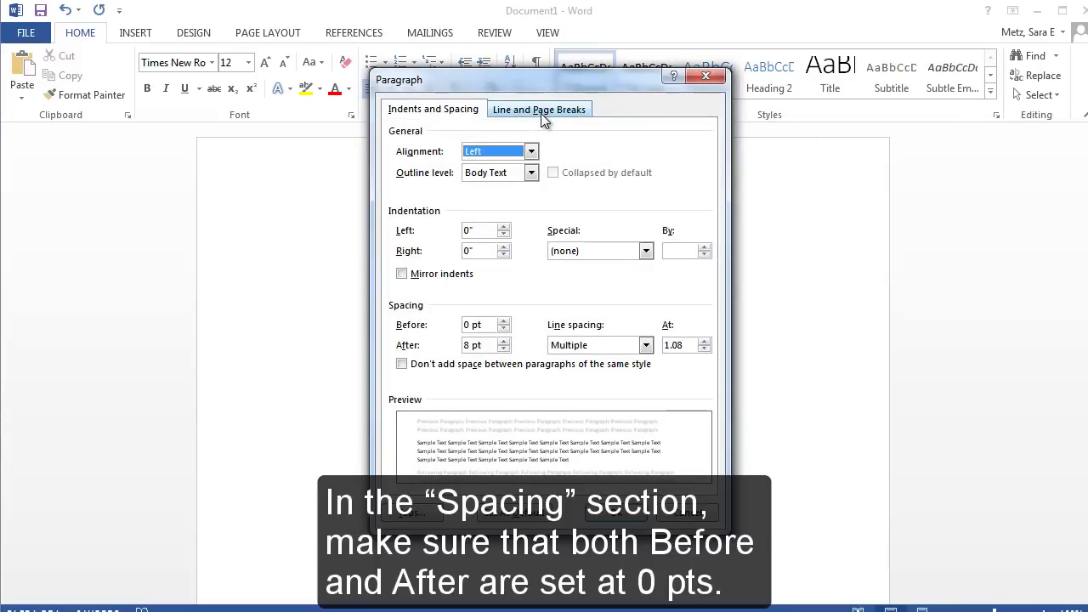
pyautogui.click(504, 349)
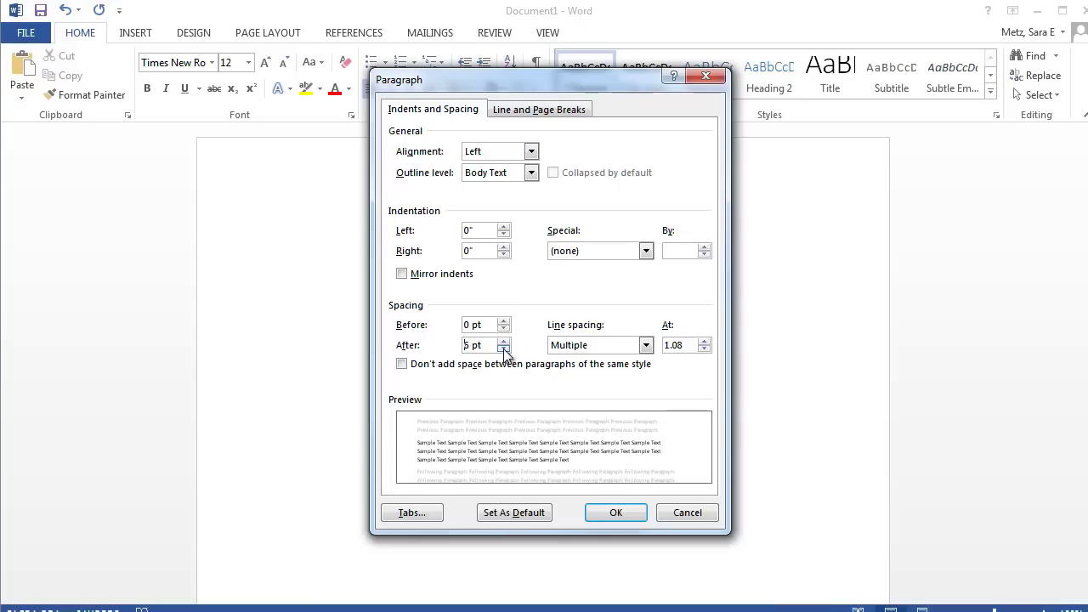
pyautogui.click(646, 345)
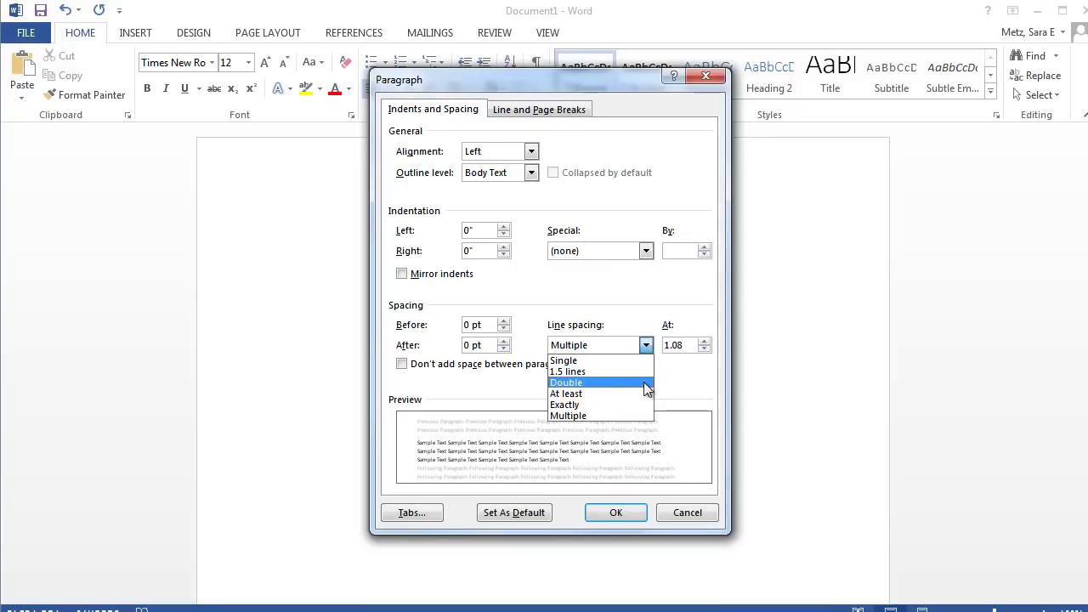
pyautogui.click(644, 382)
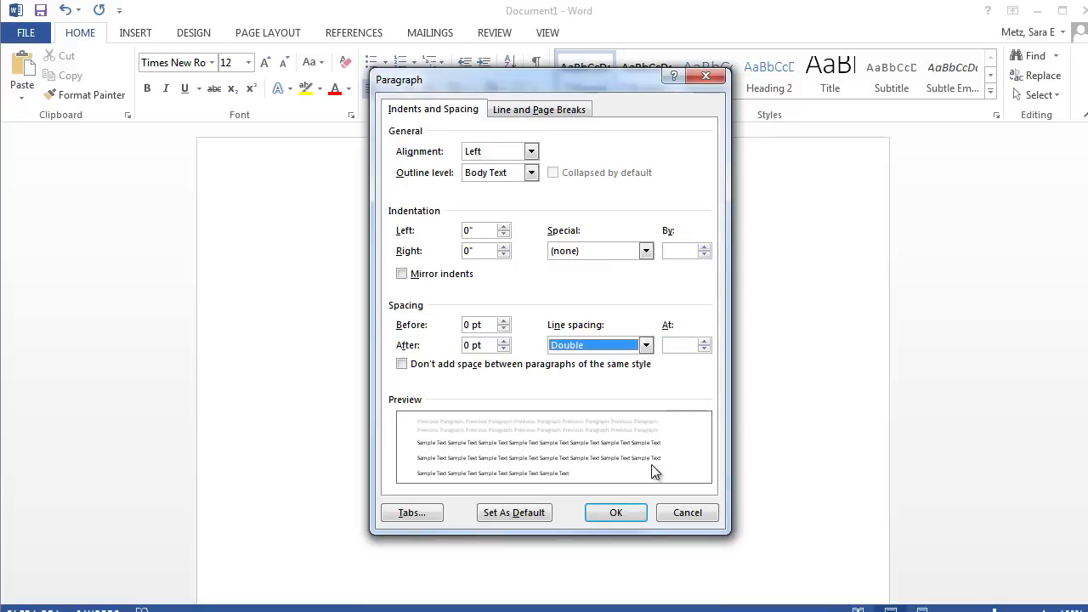
pyautogui.click(637, 514)
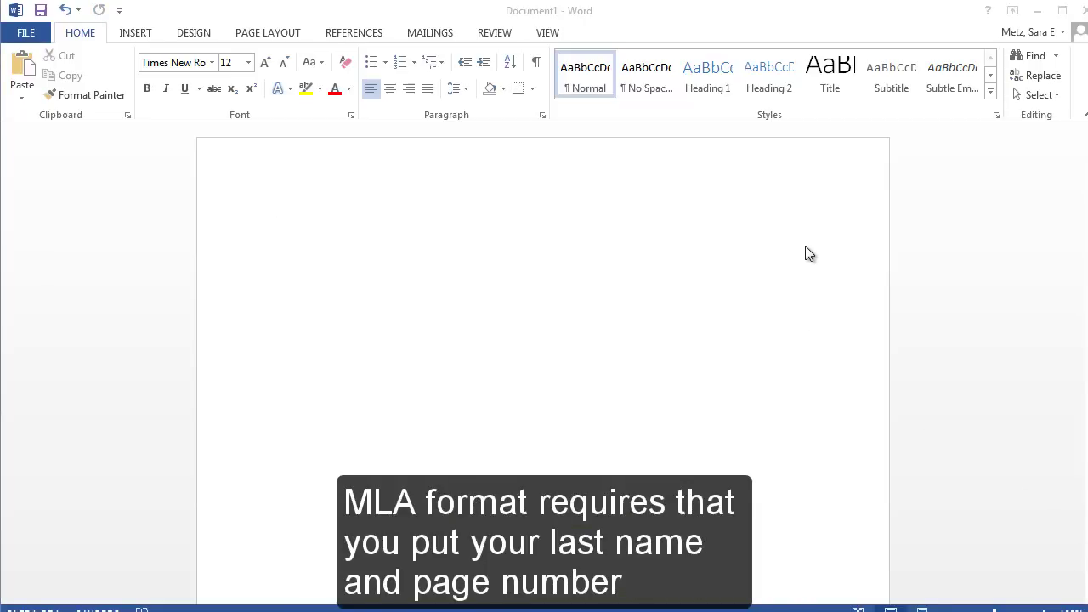
# Step: Add a Plain Number 3 page number in the page header, preceded by the student's last name, and return to the body
pyautogui.doubleClick(806, 173)
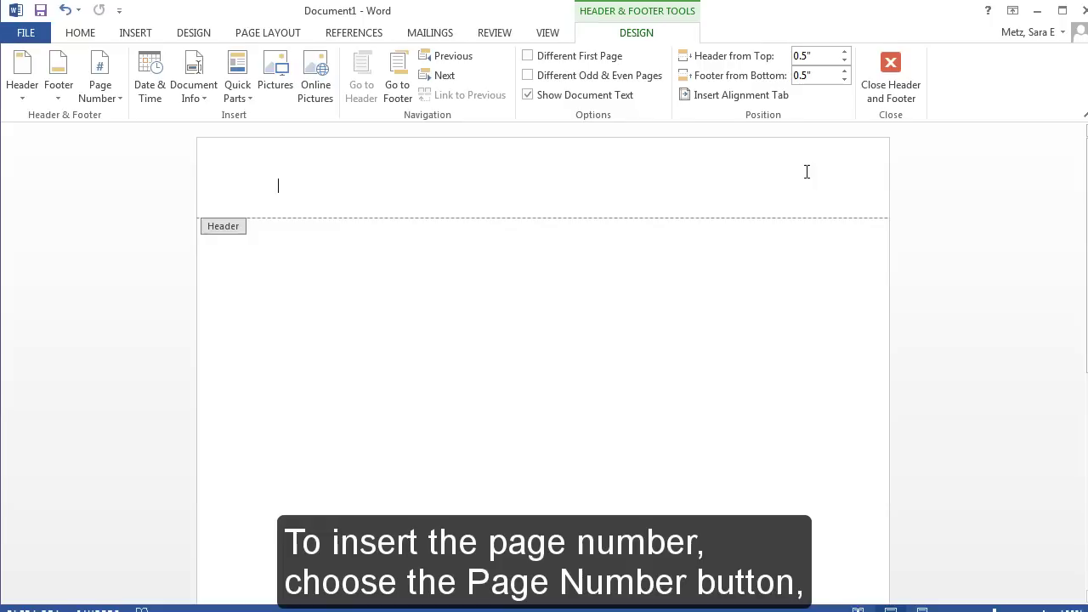
pyautogui.click(103, 99)
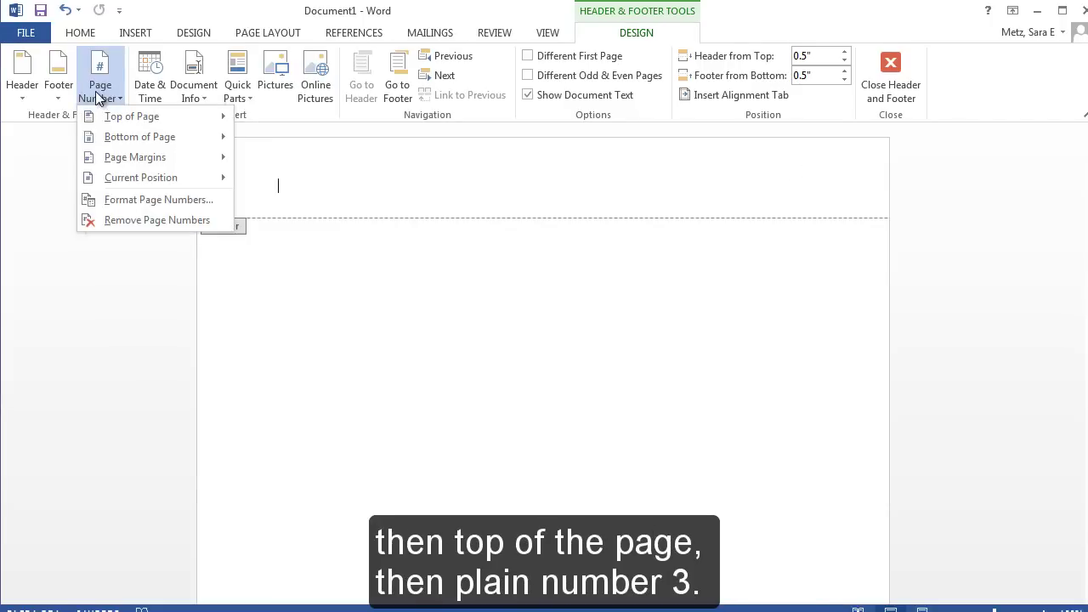
pyautogui.moveTo(89, 115)
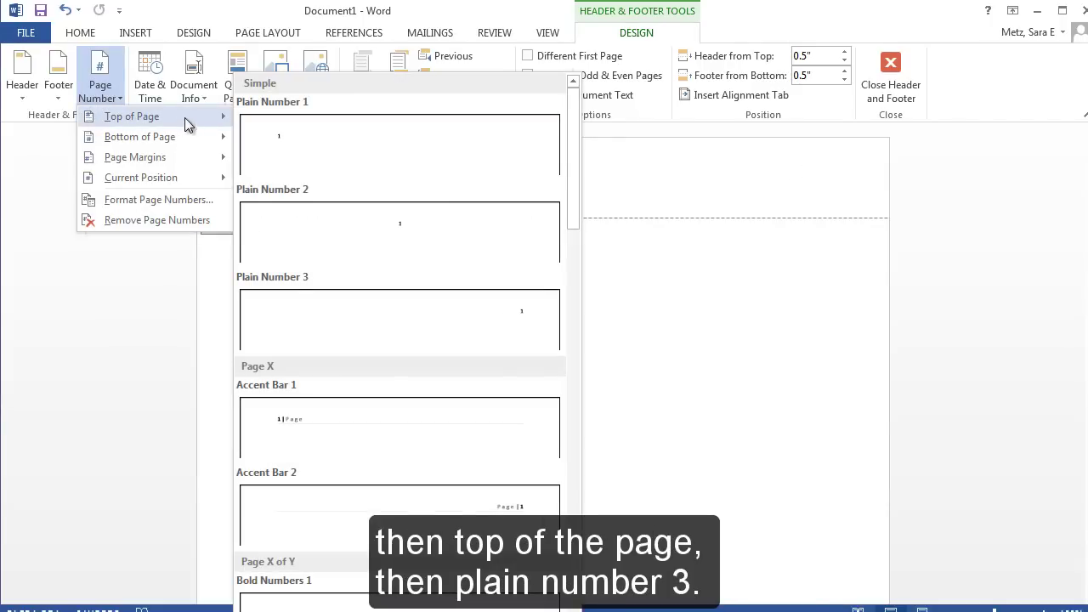
pyautogui.click(341, 317)
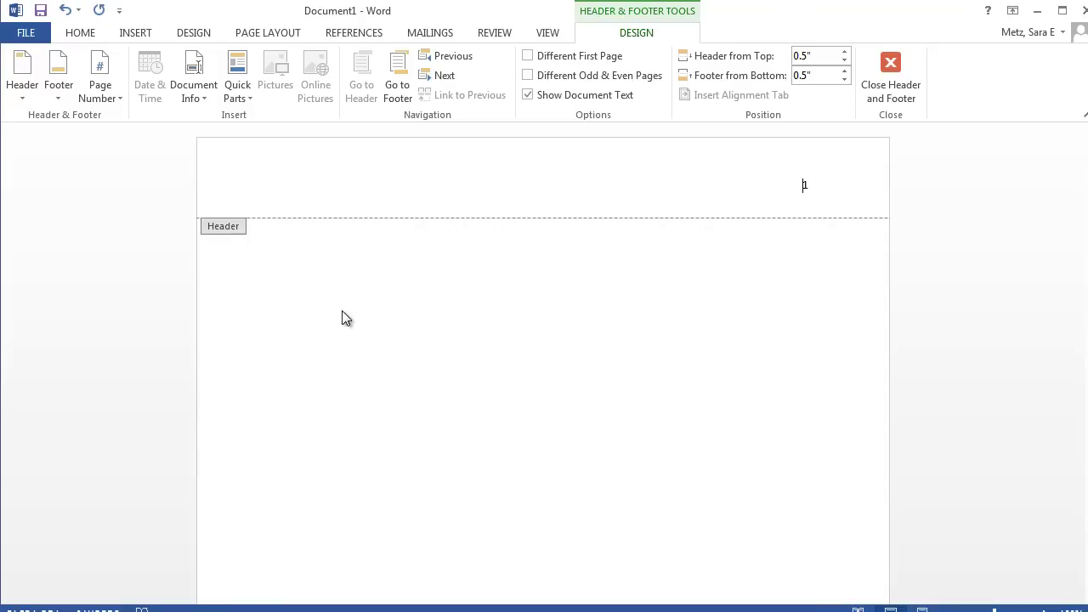
pyautogui.write('Smith')
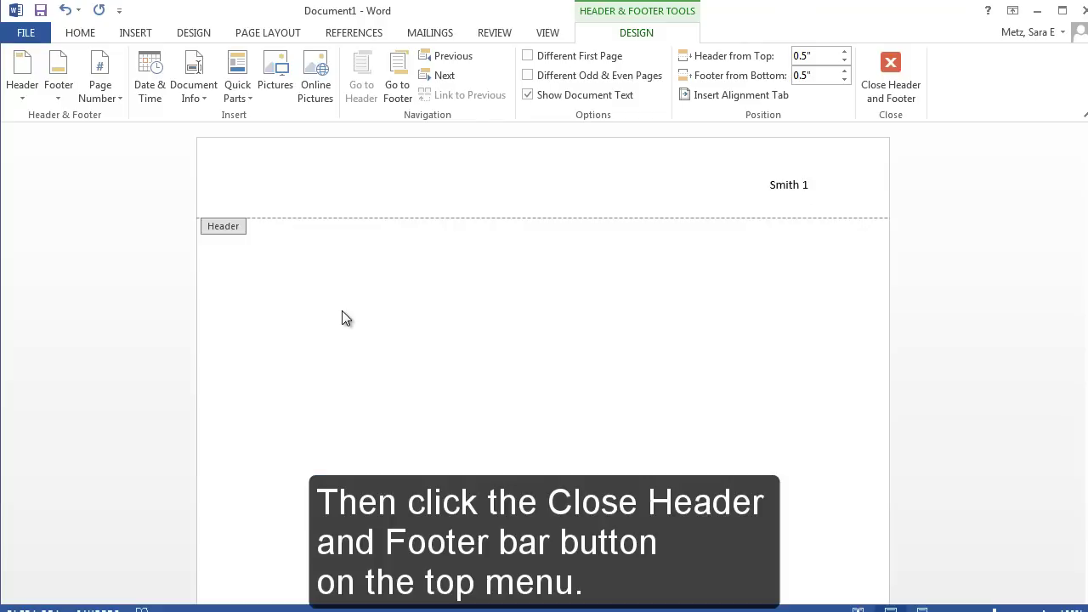
pyautogui.click(887, 93)
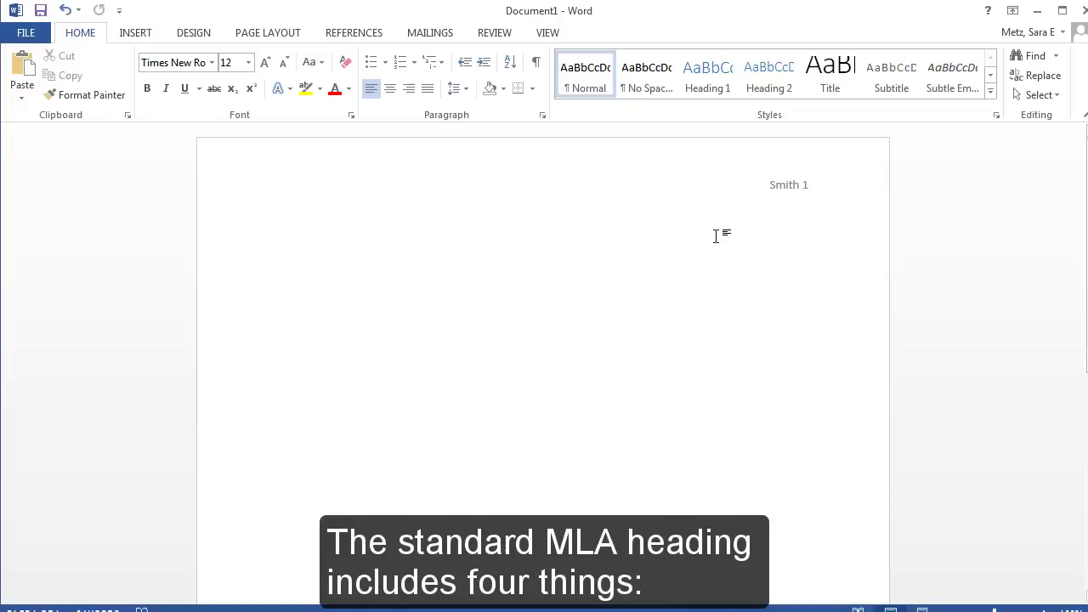
# Step: Enter the MLA heading on four separate lines: the student's full name, the professor's name, ENGL 1301, and 25 August 2014
pyautogui.write('Ja')
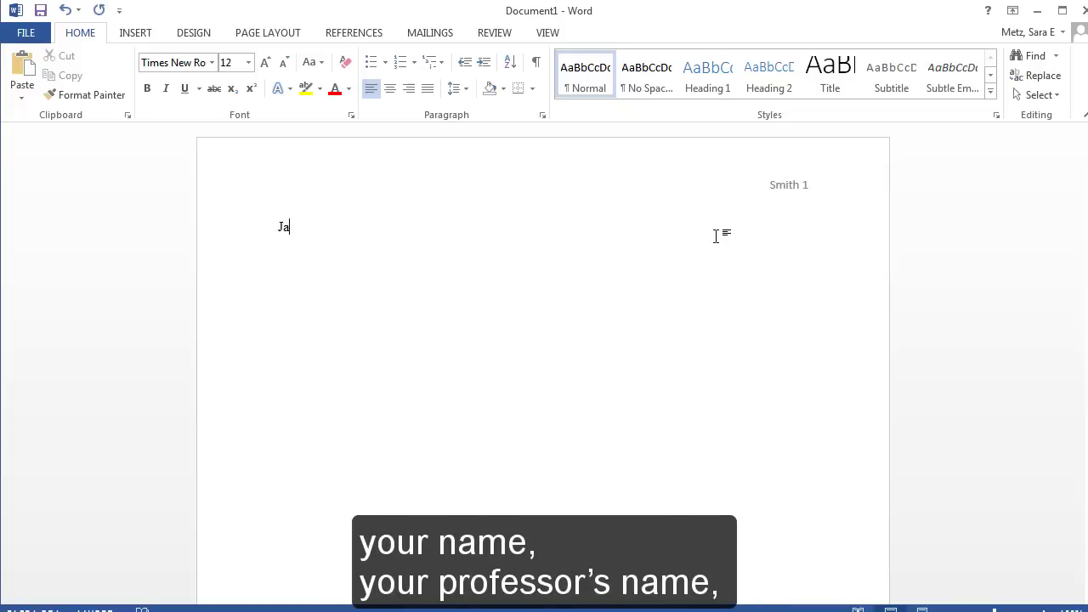
pyautogui.write('ne Smith Profess')
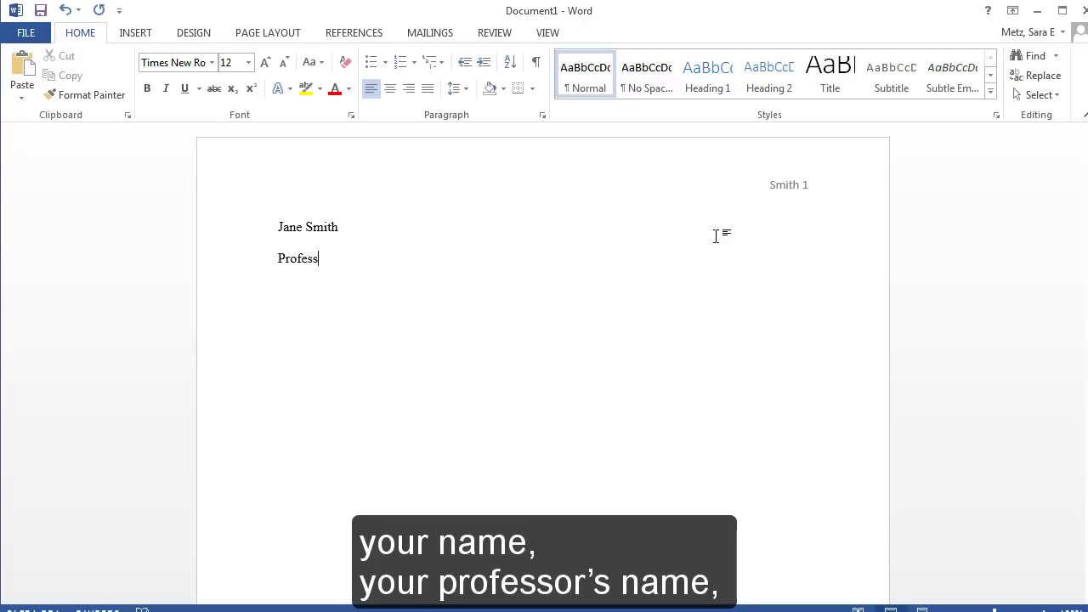
pyautogui.write('or Doe EN')
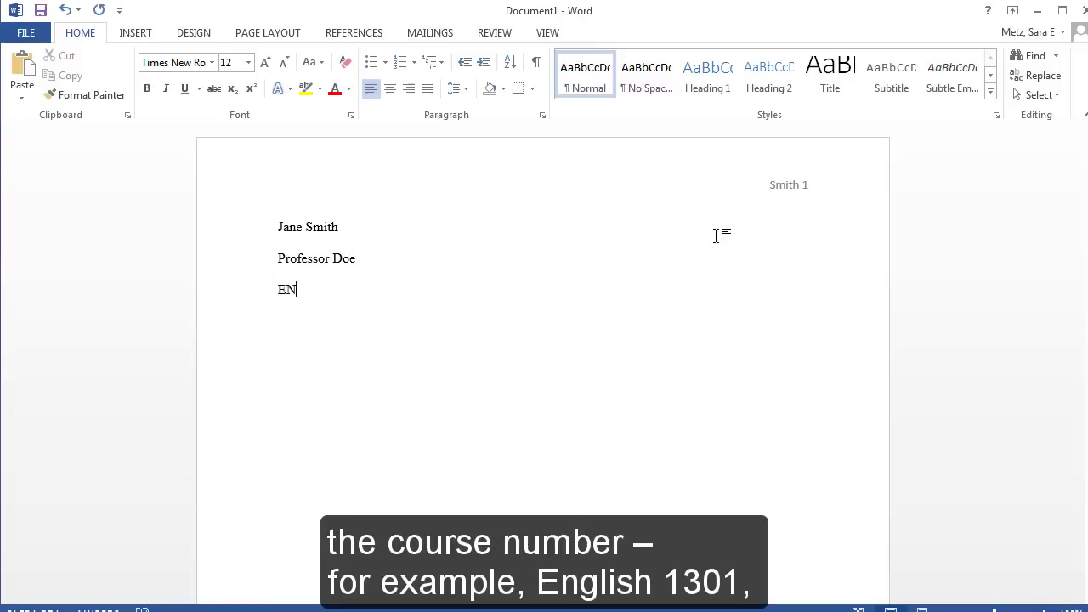
pyautogui.write('GL 1301')
pyautogui.press('Return')
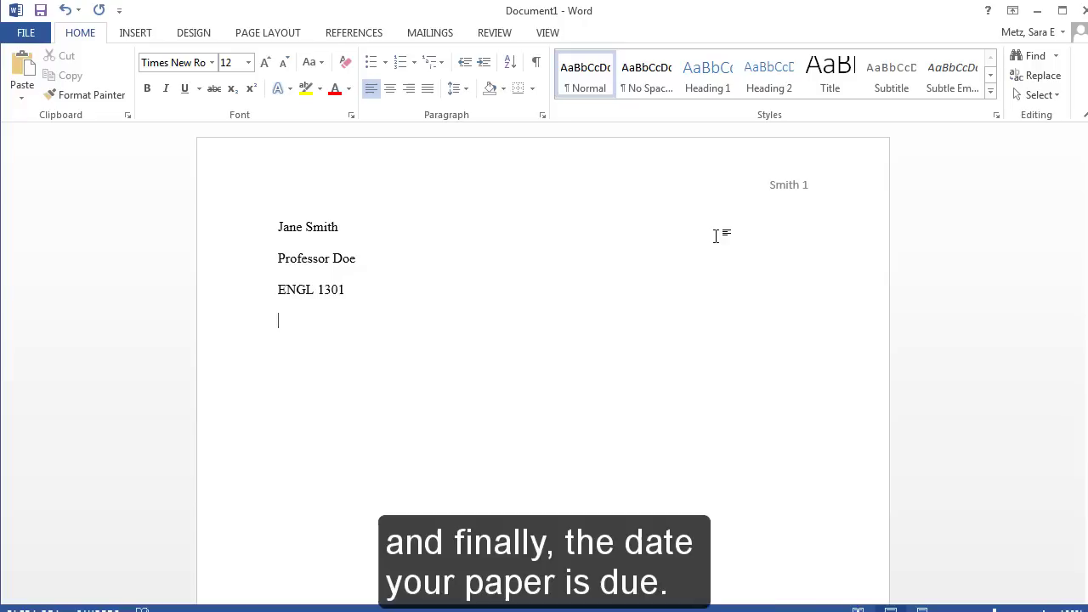
pyautogui.write('25 Augu')
pyautogui.press('Return')
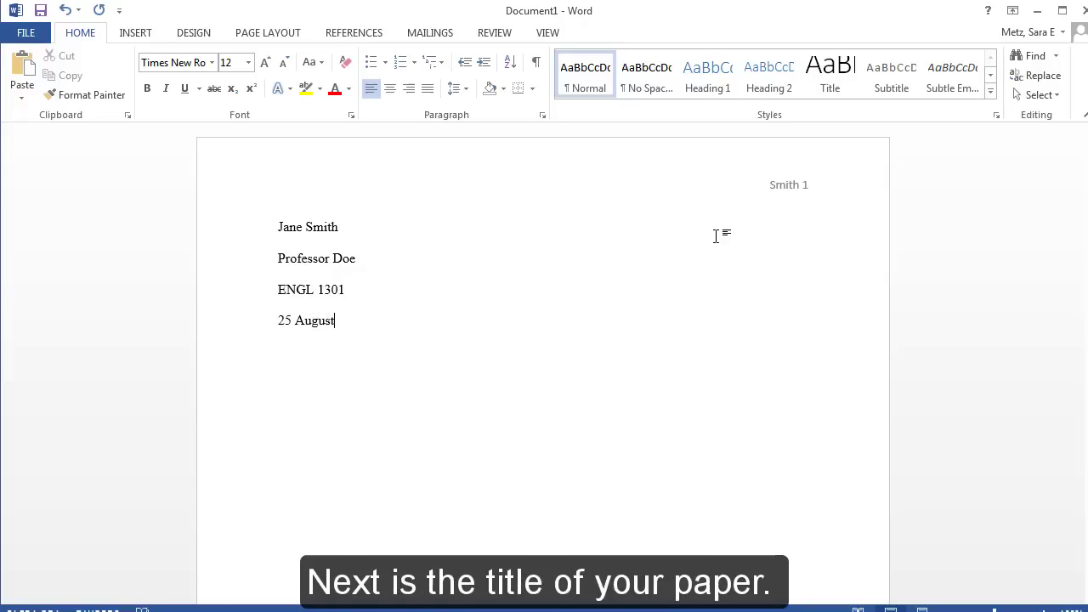
pyautogui.write('2014')
pyautogui.press('Return')
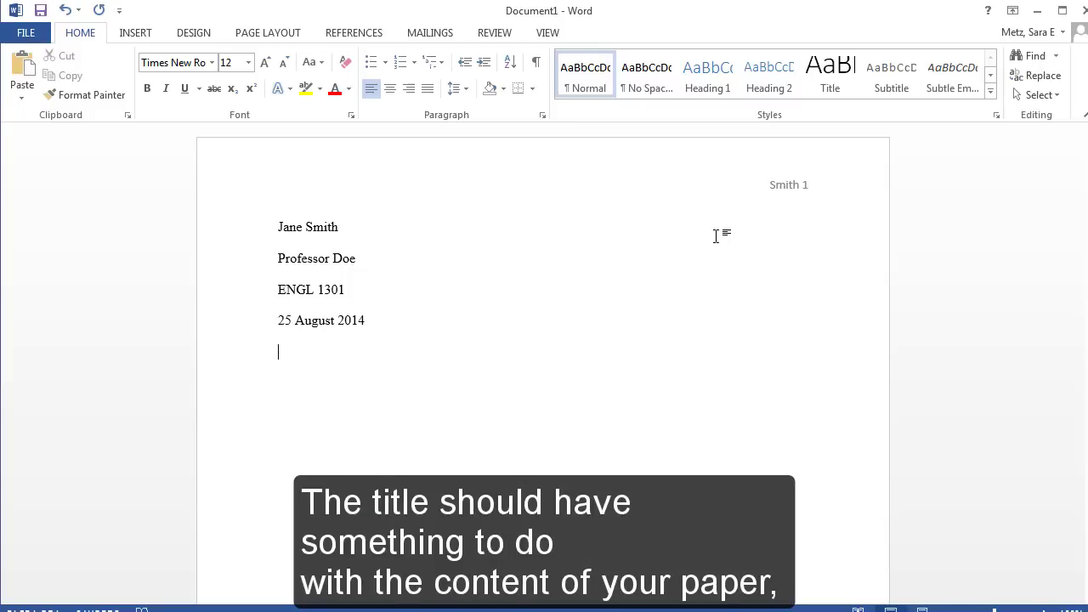
# Step: Add the centred title "English 1301 Research Paper" below the heading, and start a left-aligned line under it for the body
pyautogui.write('Eng')
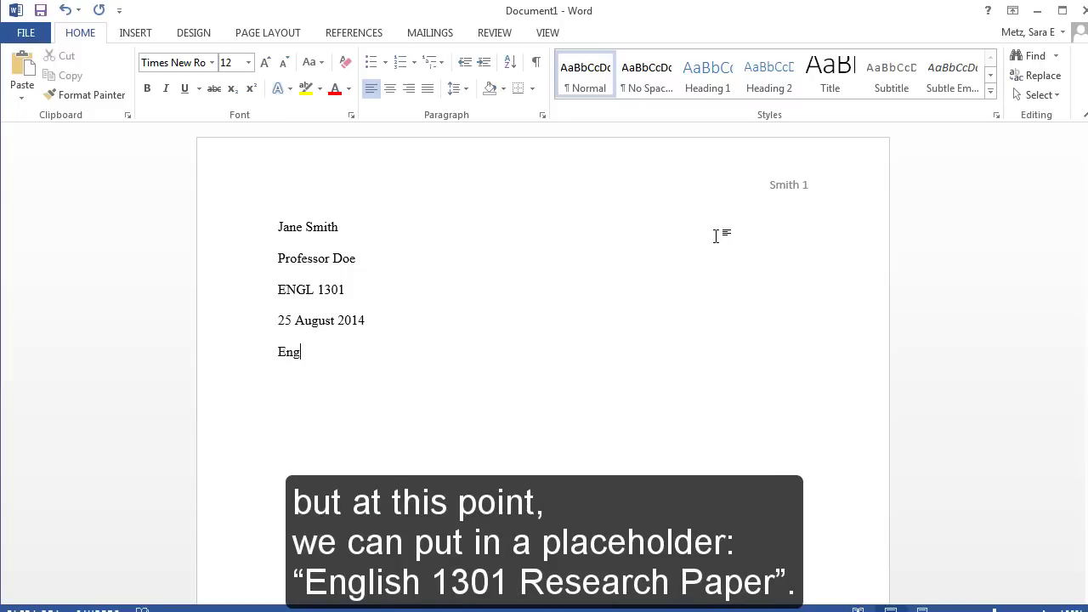
pyautogui.write('lish 1301 Research Paper')
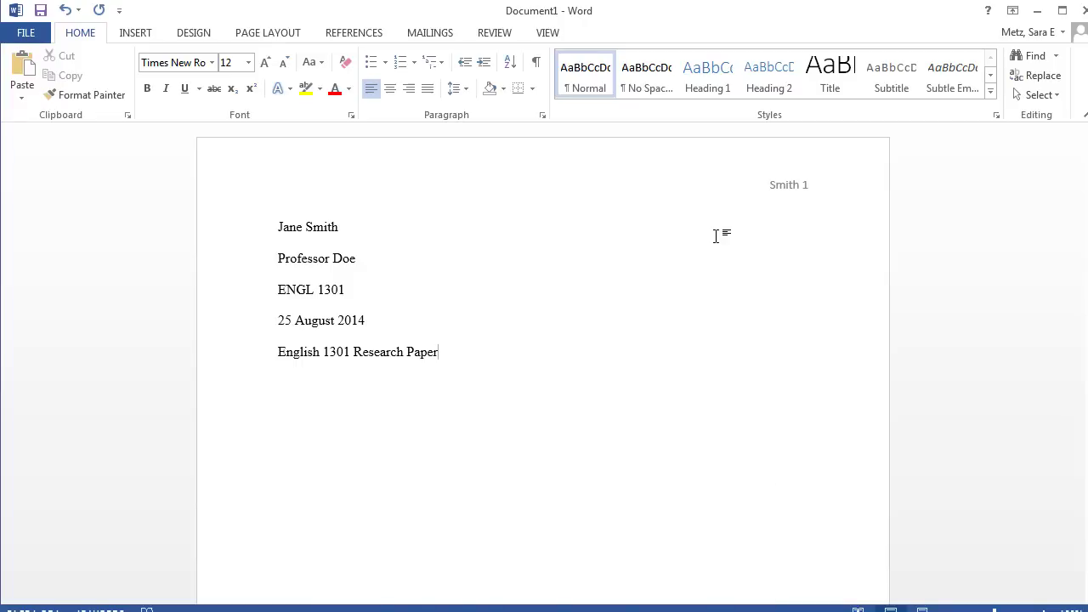
pyautogui.click(387, 92)
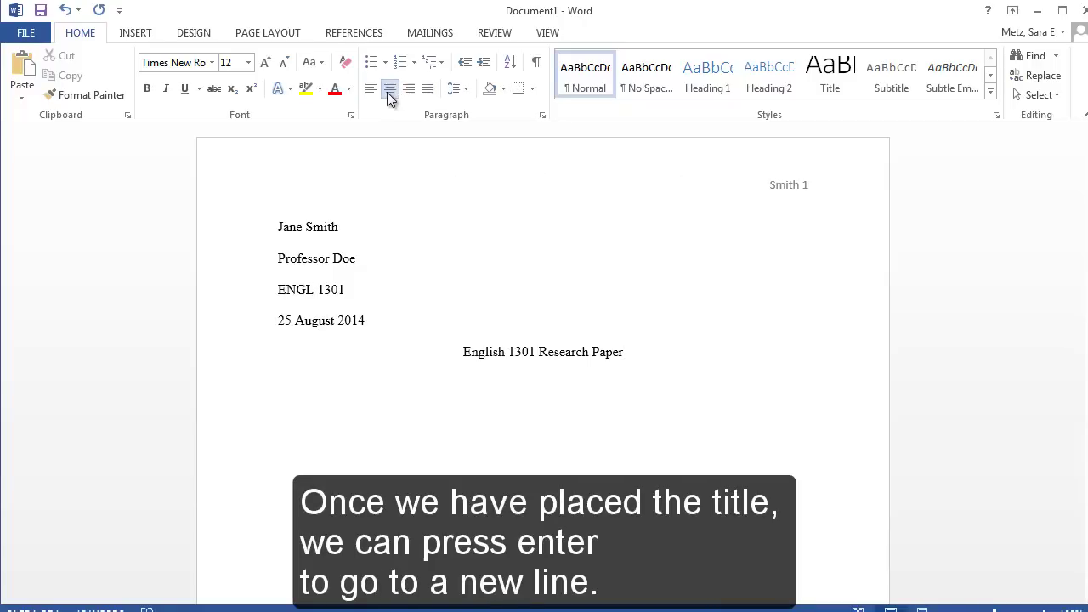
pyautogui.press('Return')
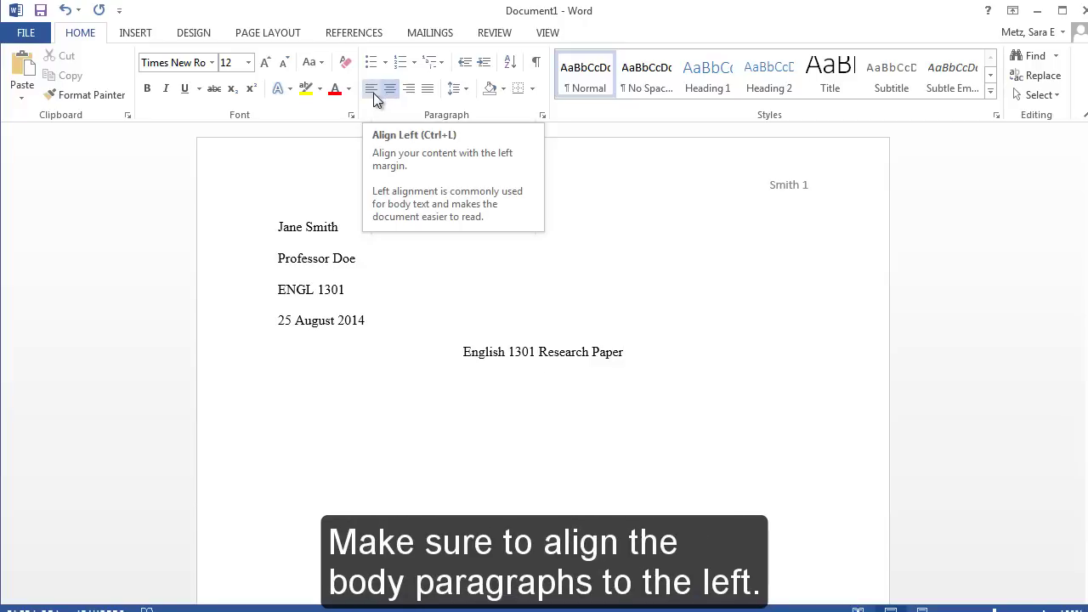
pyautogui.click(372, 89)
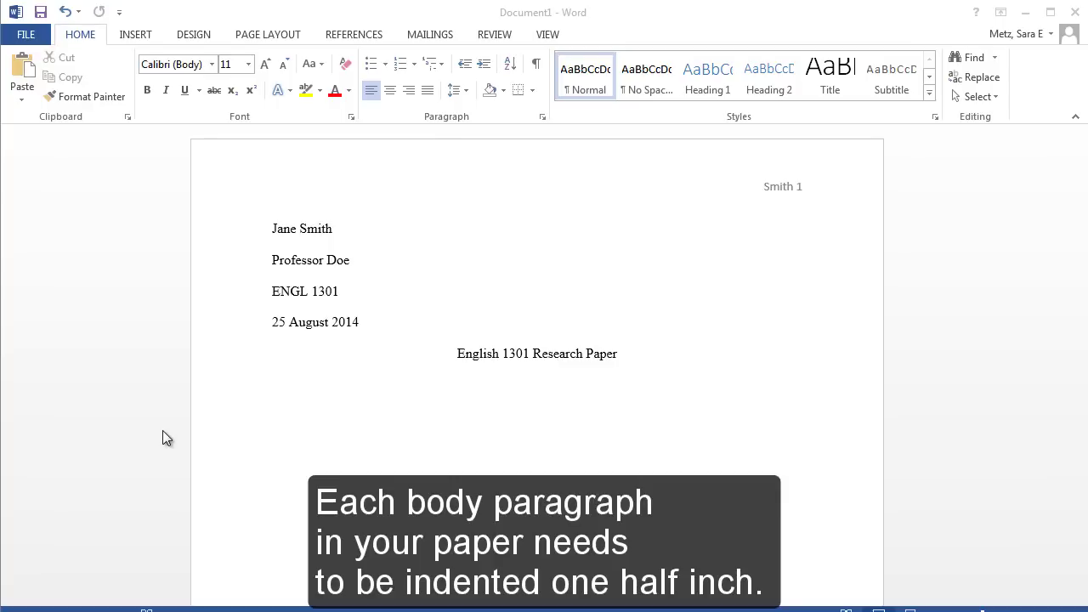
# Step: Give the empty body line below the title a First line special indent of 0.5"
pyautogui.click(285, 419)
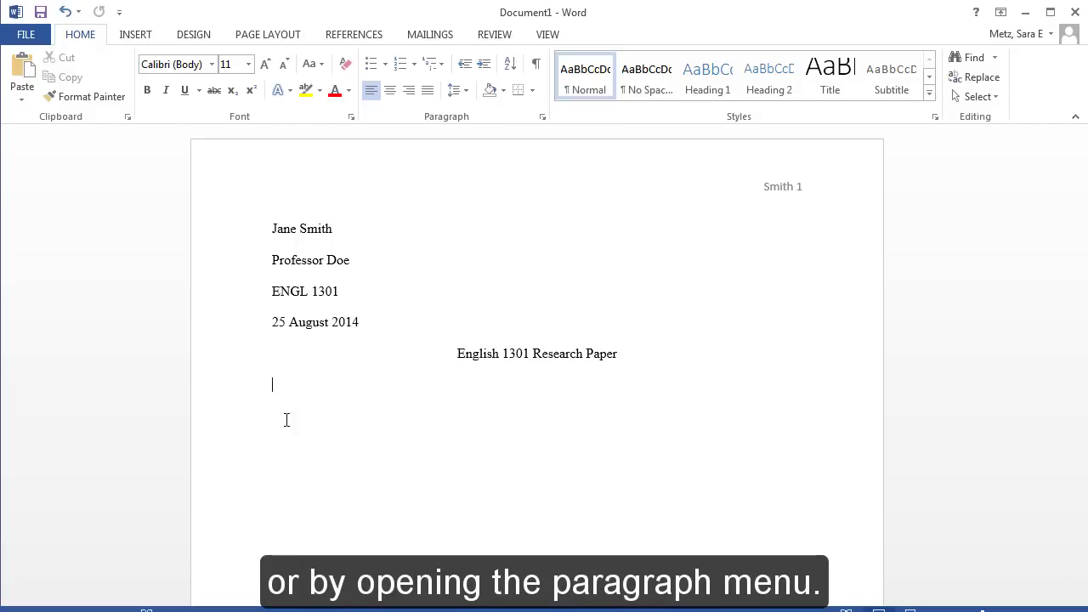
pyautogui.click(543, 117)
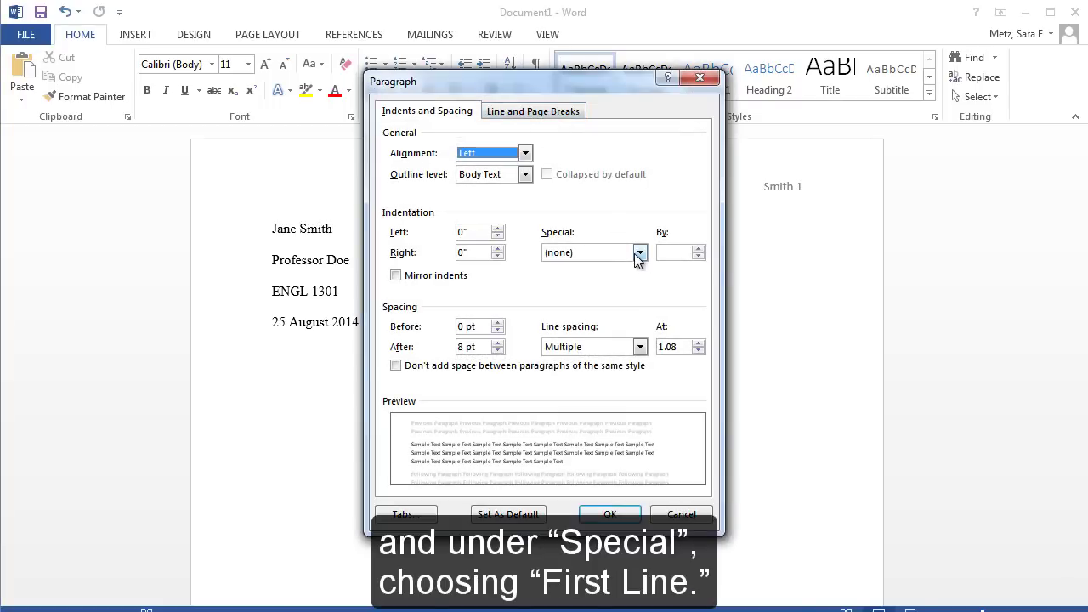
pyautogui.click(639, 253)
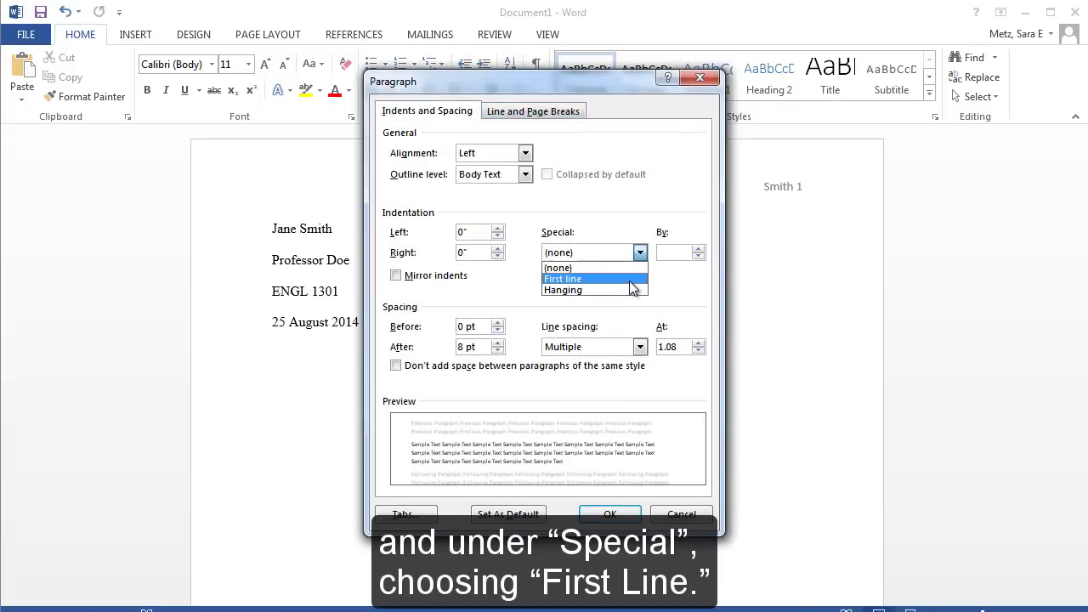
pyautogui.click(630, 279)
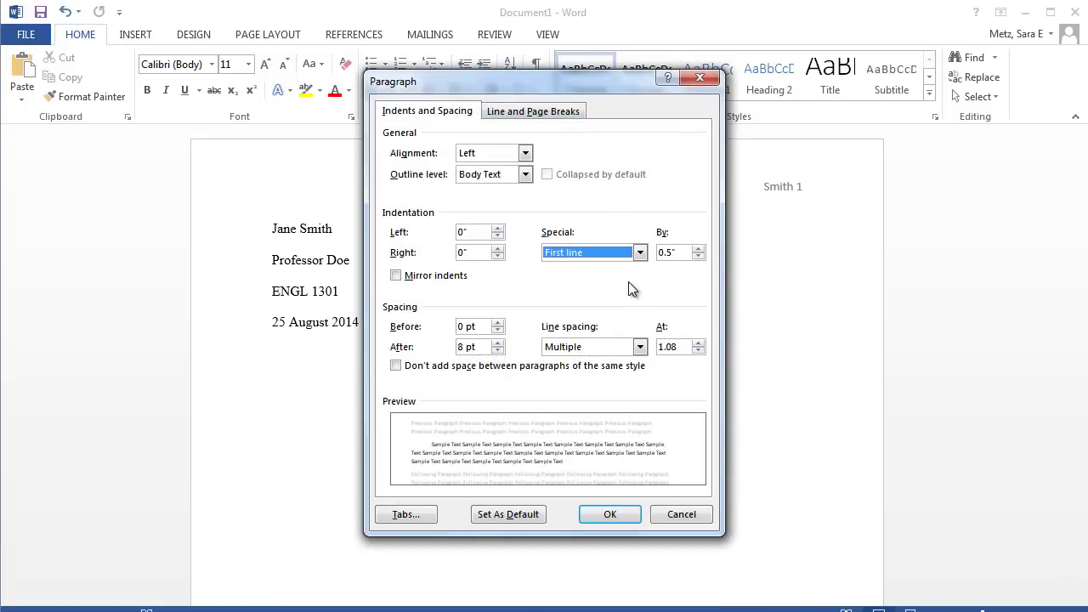
pyautogui.click(605, 518)
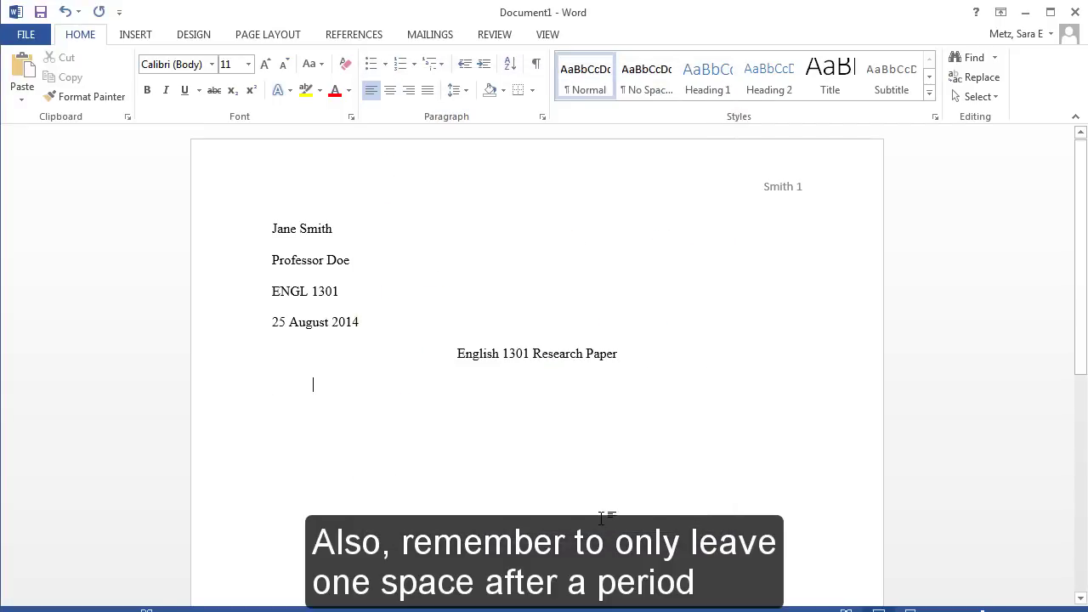
# Step: Enter the opening body text "This is the beginning of my paper" on the indented line
pyautogui.write('This is t')
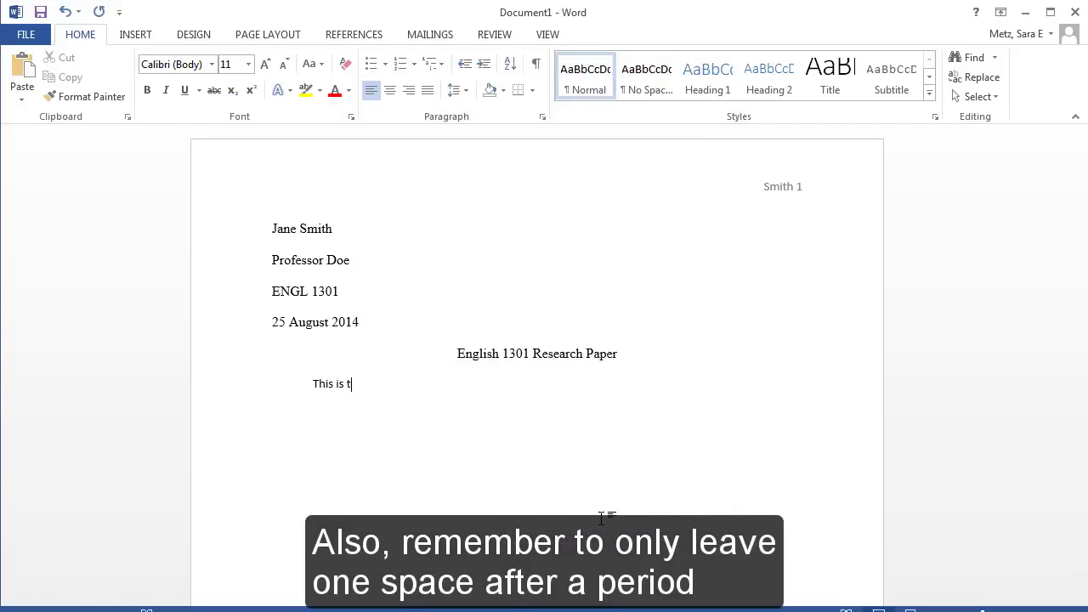
pyautogui.write('he beginning of')
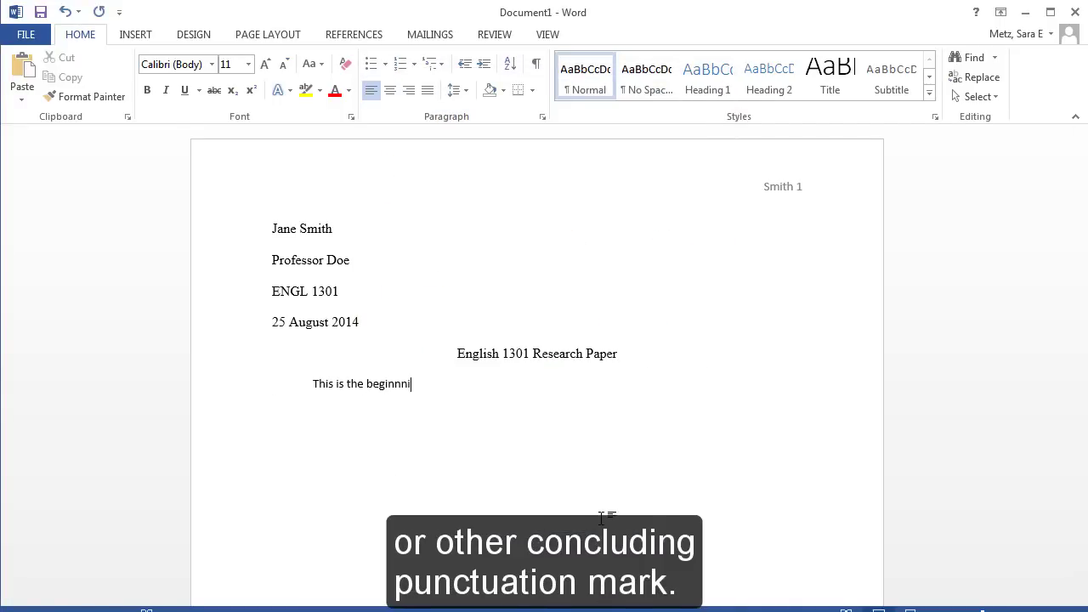
pyautogui.write(' my paper')
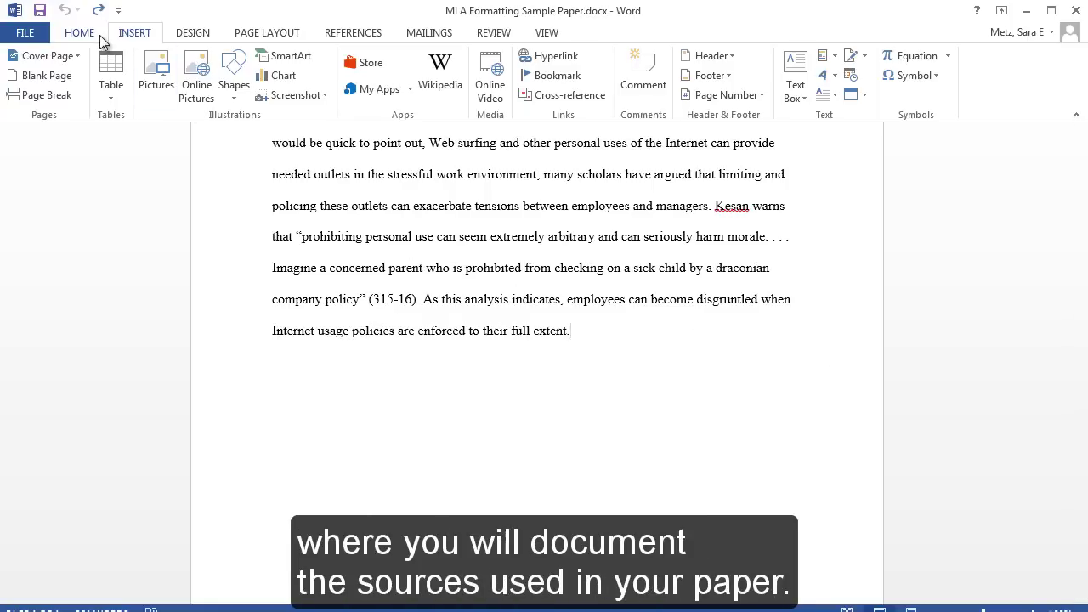
# Step: Insert a blank page after the paper's last paragraph and head it with the centred title "Works Cited", followed by a left-aligned line
pyautogui.click(61, 79)
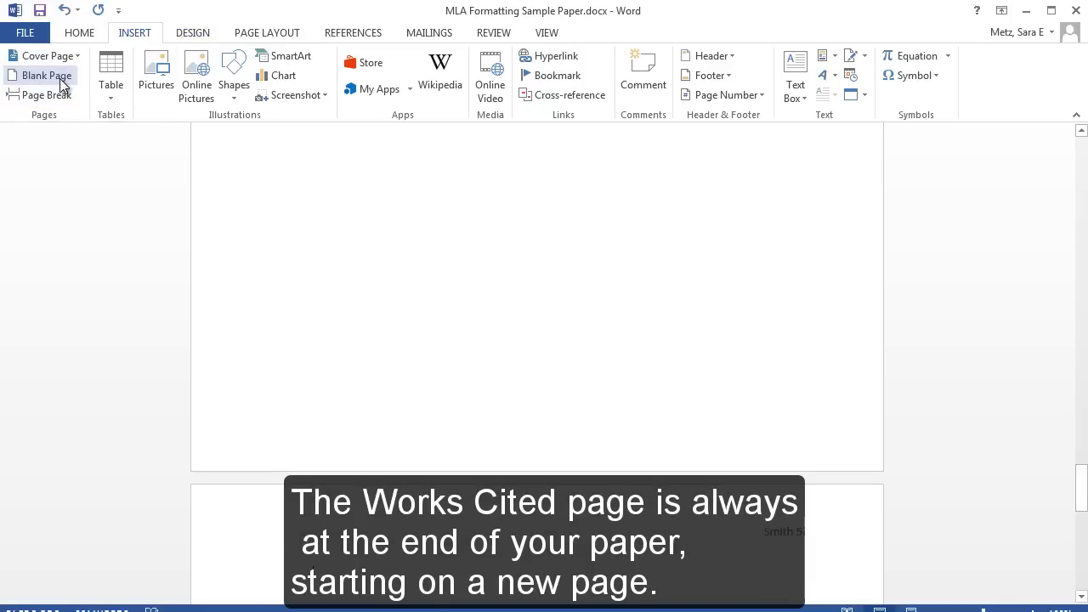
pyautogui.scroll(-3, 743, 350)
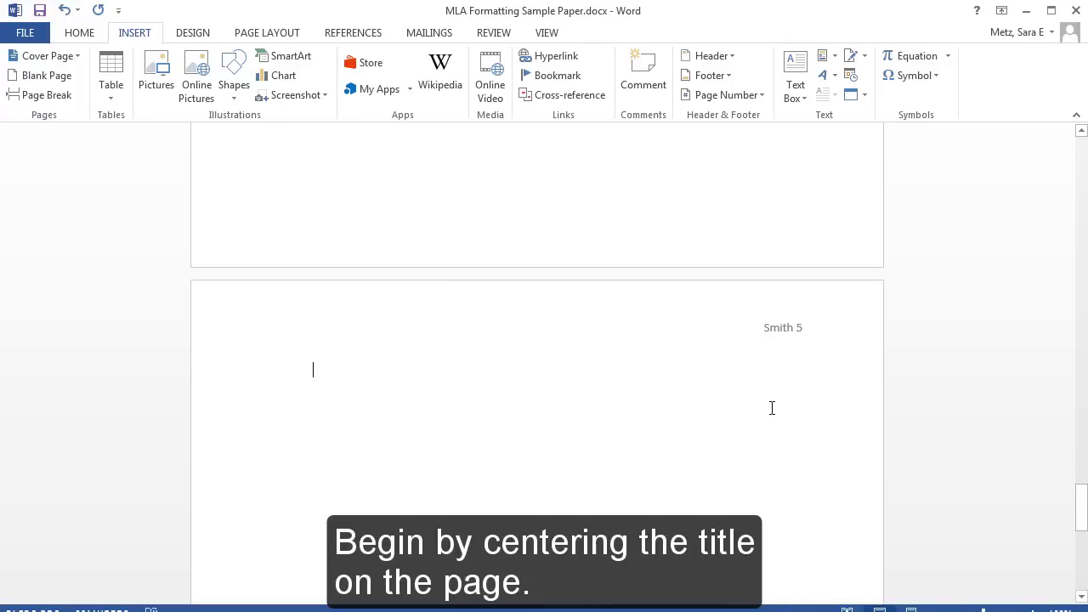
pyautogui.click(87, 34)
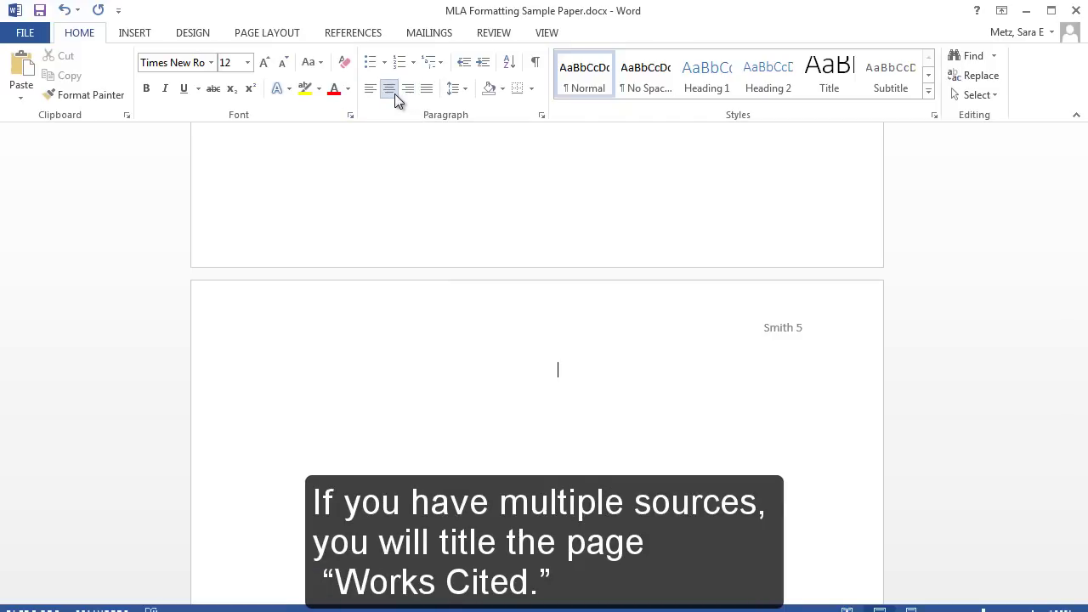
pyautogui.write('Works Cited')
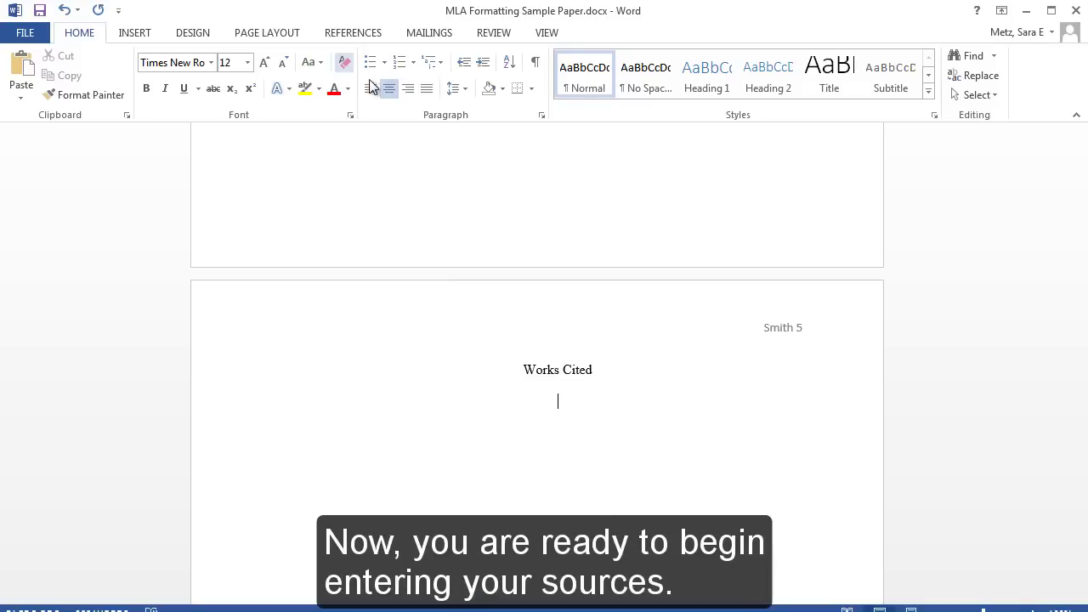
pyautogui.click(372, 88)
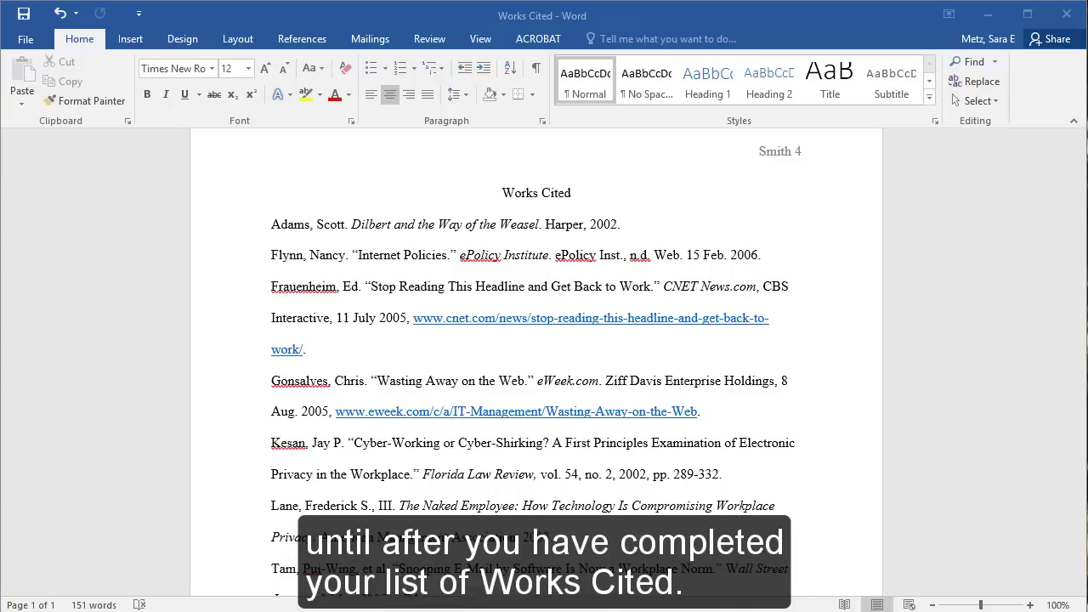
# Step: Apply a Hanging special indent of 0.5" to all source entries on the Works Cited page, excluding the title
pyautogui.click(271, 224)
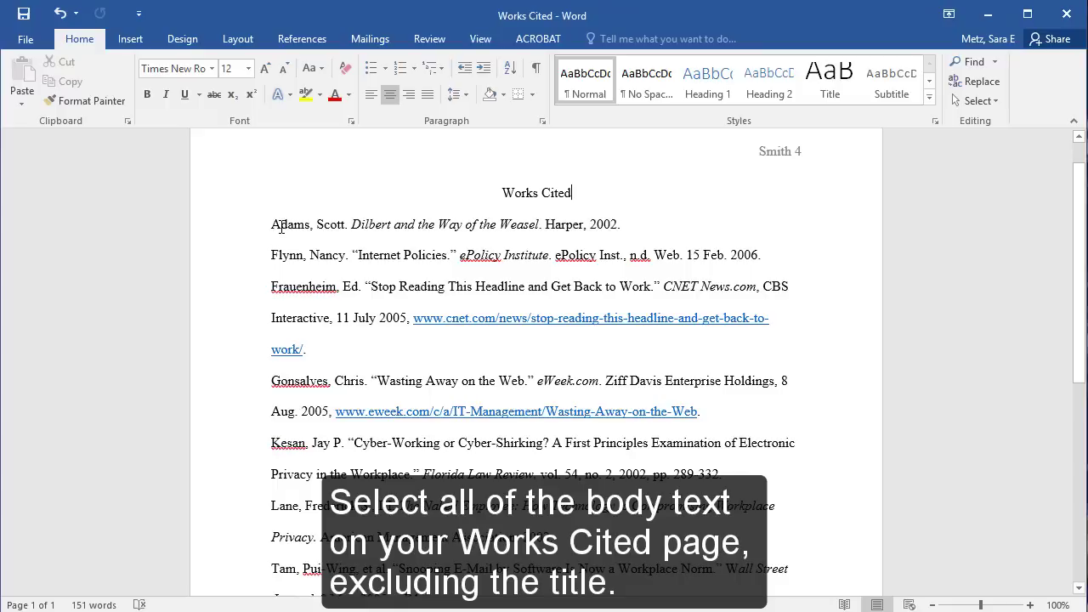
pyautogui.moveTo(272, 224); pyautogui.dragTo(554, 523)
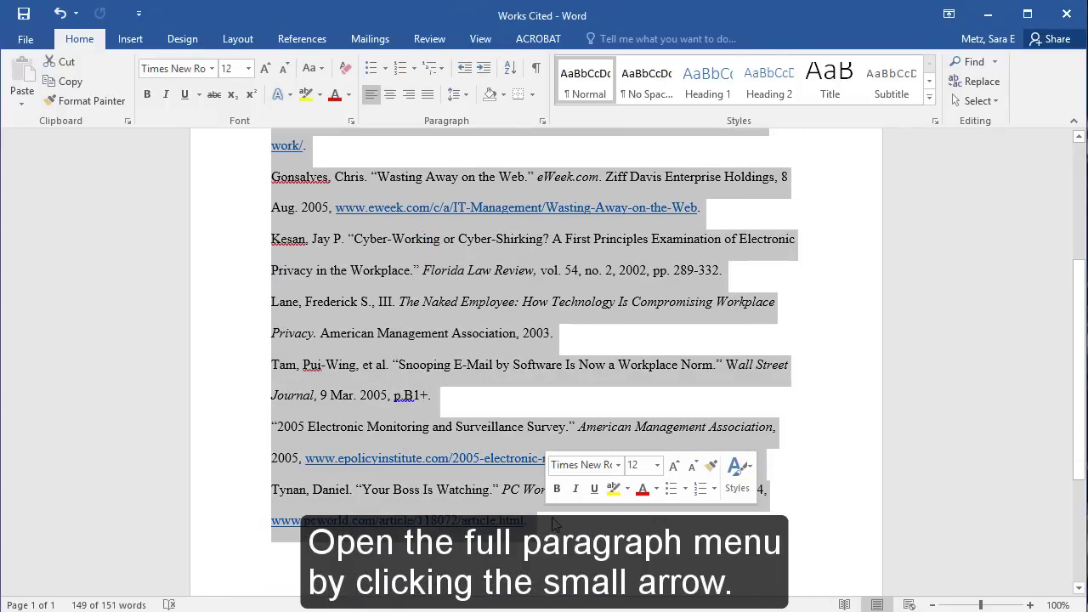
pyautogui.scroll(4, 554, 520)
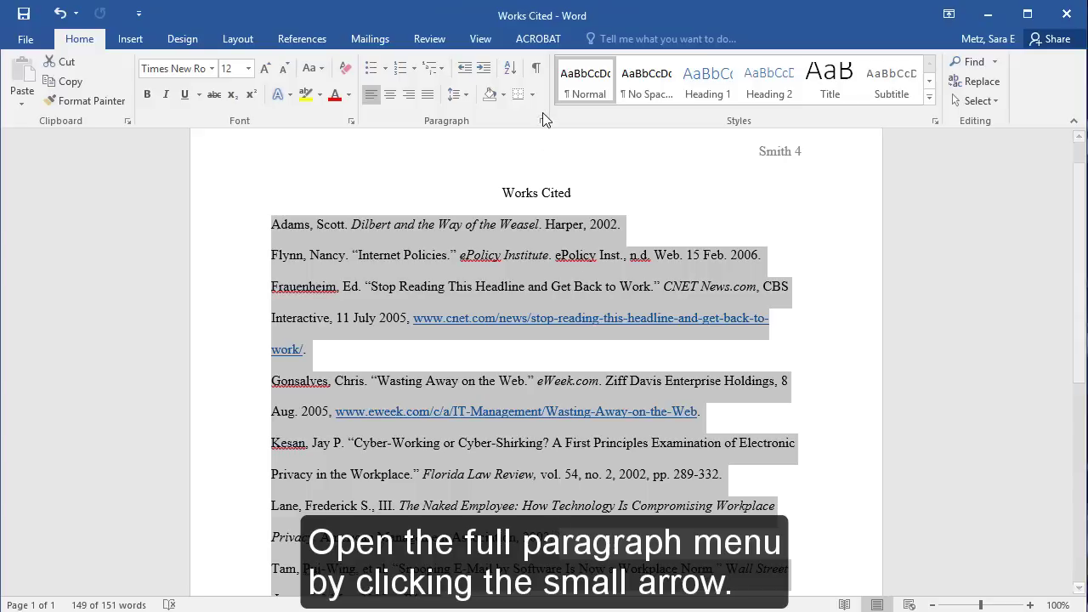
pyautogui.click(540, 119)
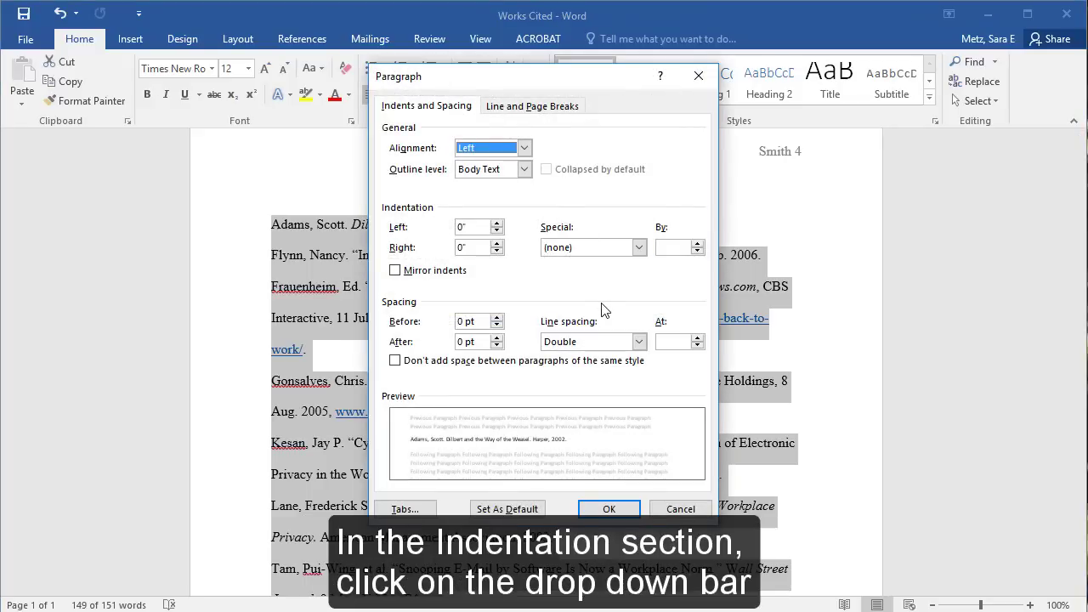
pyautogui.click(596, 248)
pyautogui.click(595, 249)
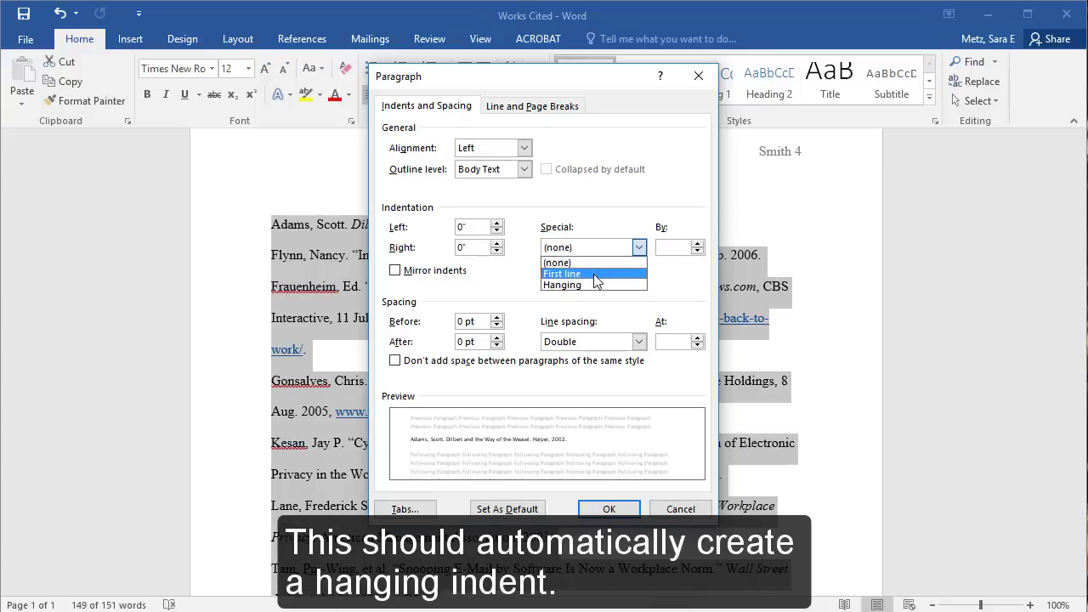
pyautogui.click(596, 285)
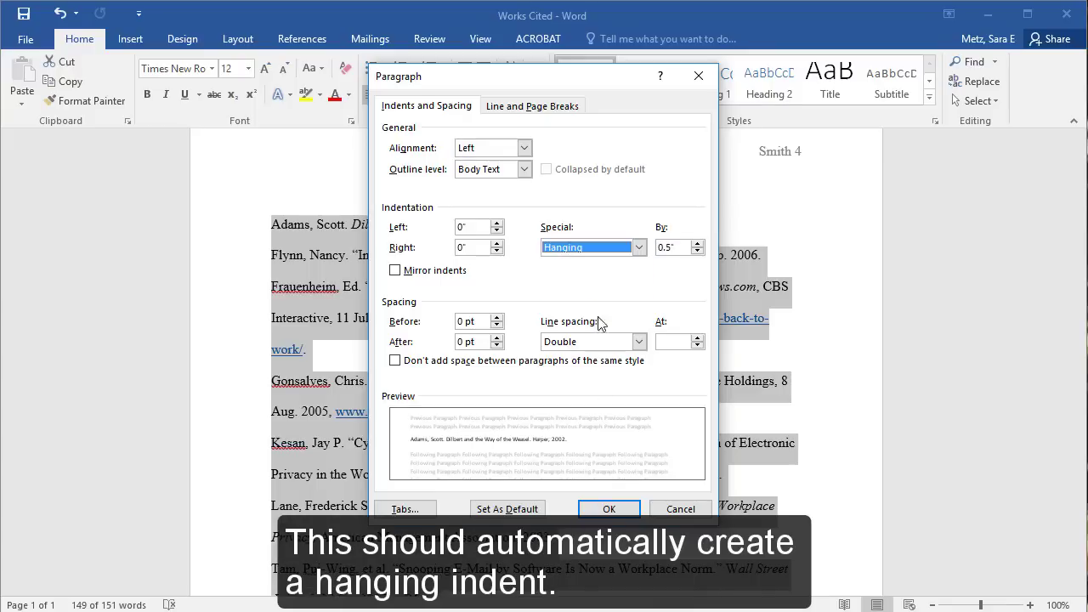
pyautogui.click(609, 508)
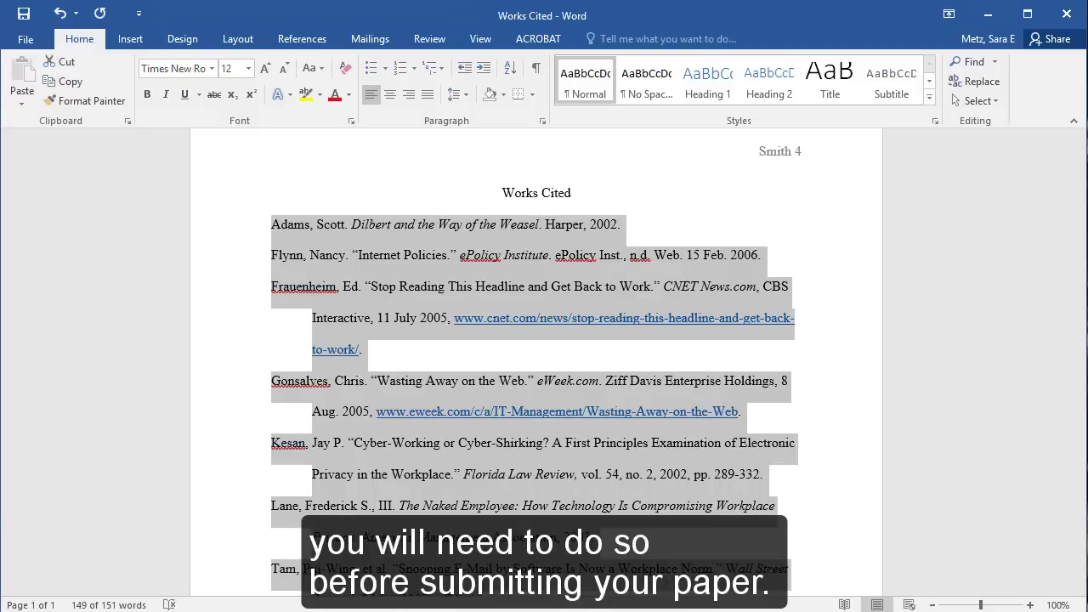
pyautogui.click(230, 421)
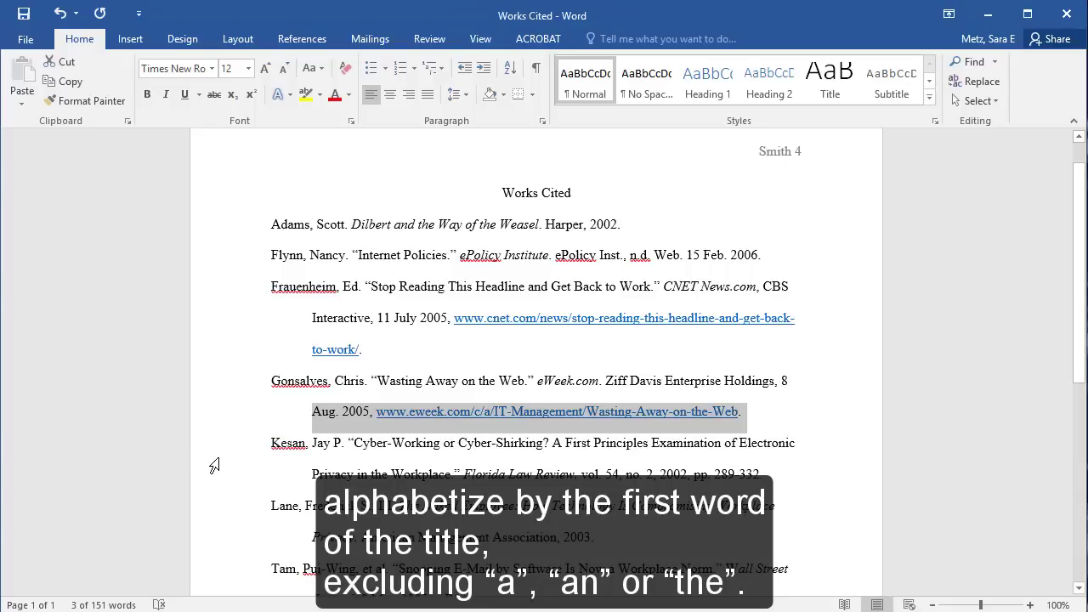
pyautogui.scroll(-2, 221, 466)
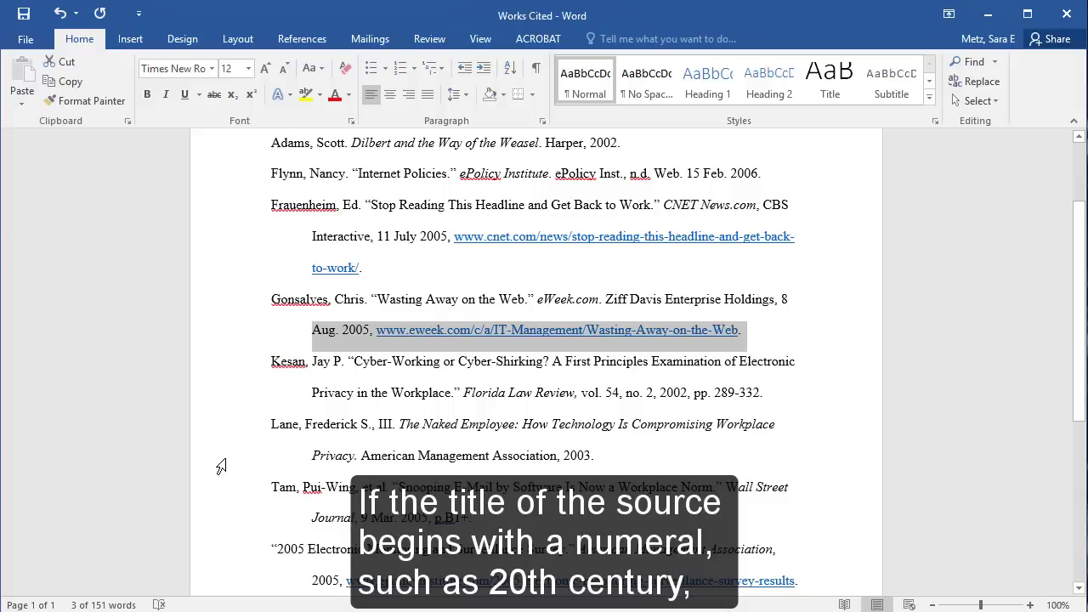
pyautogui.scroll(-1, 221, 466)
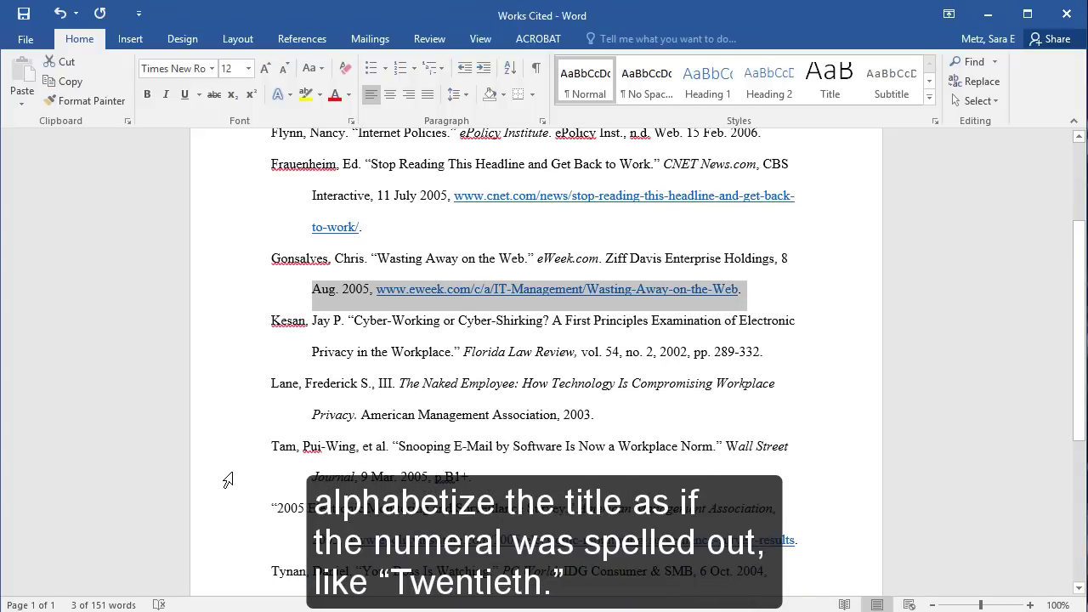